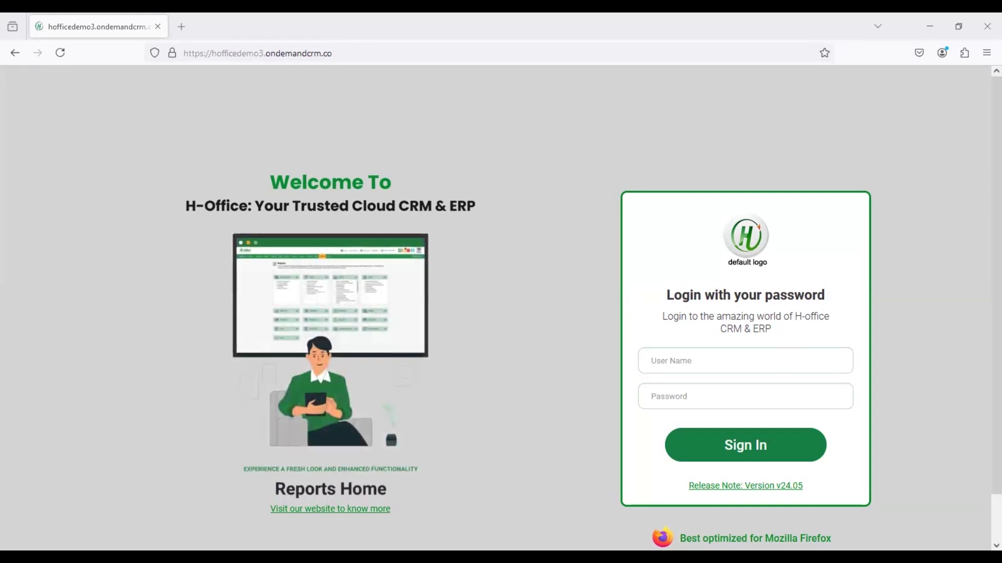
- Sign in with the administrator username and password, declining the browser's offer to save the password
{"action": "left_click", "coordinate": [783, 361]}
{"action": "type", "text": "admin"}
{"action": "key", "text": "Tab"}
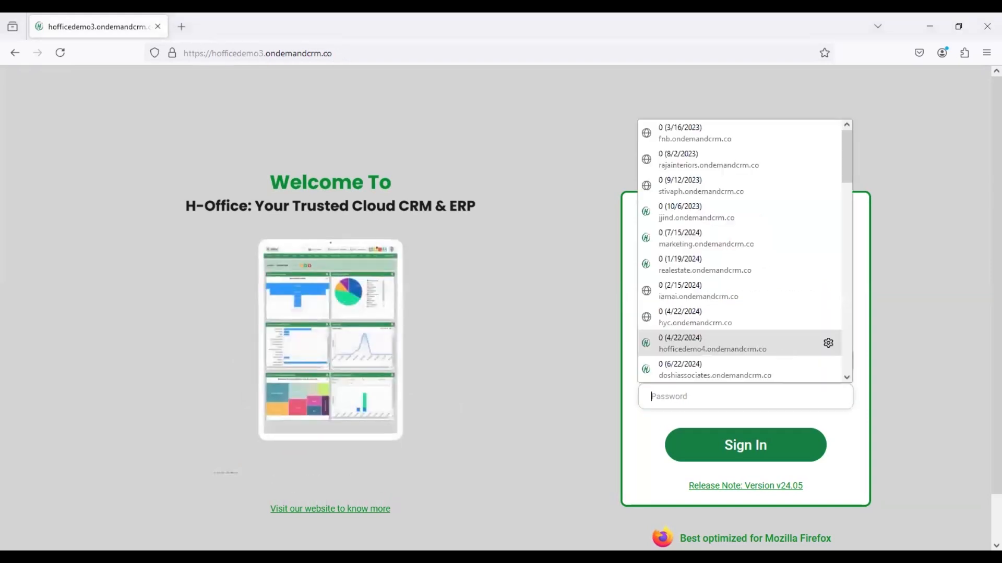
{"action": "type", "text": "•••••"}
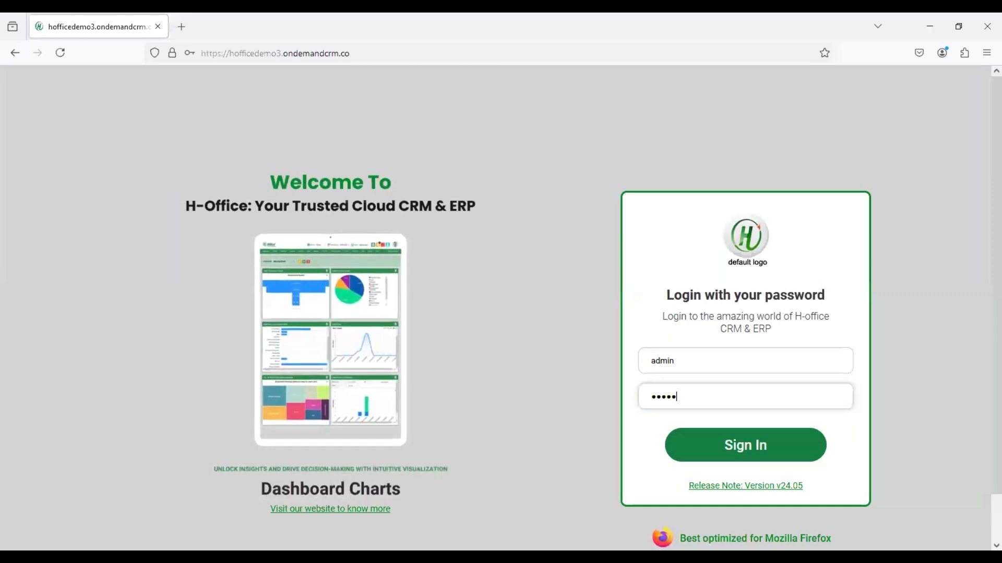
{"action": "key", "text": "Return"}
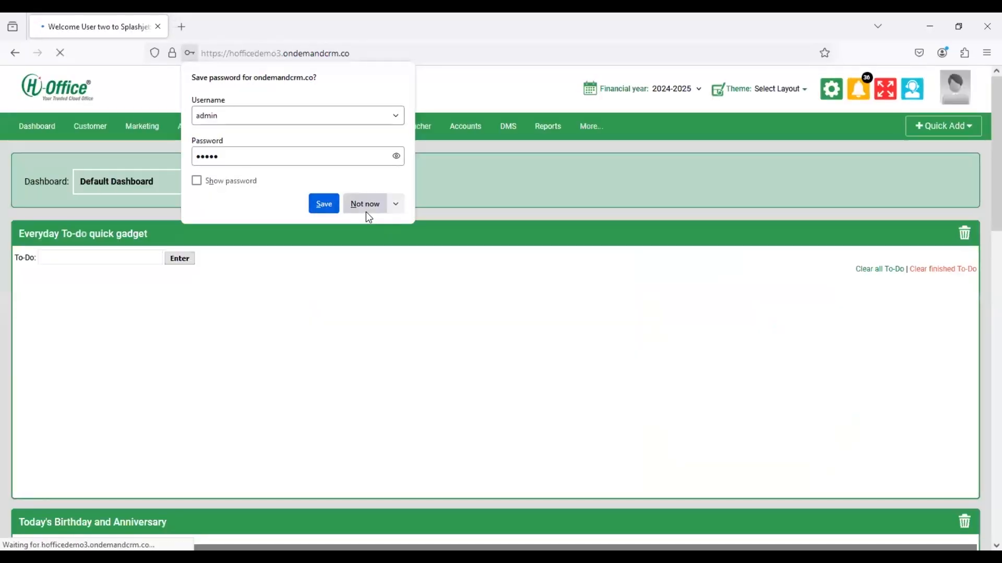
{"action": "left_click", "coordinate": [367, 204]}
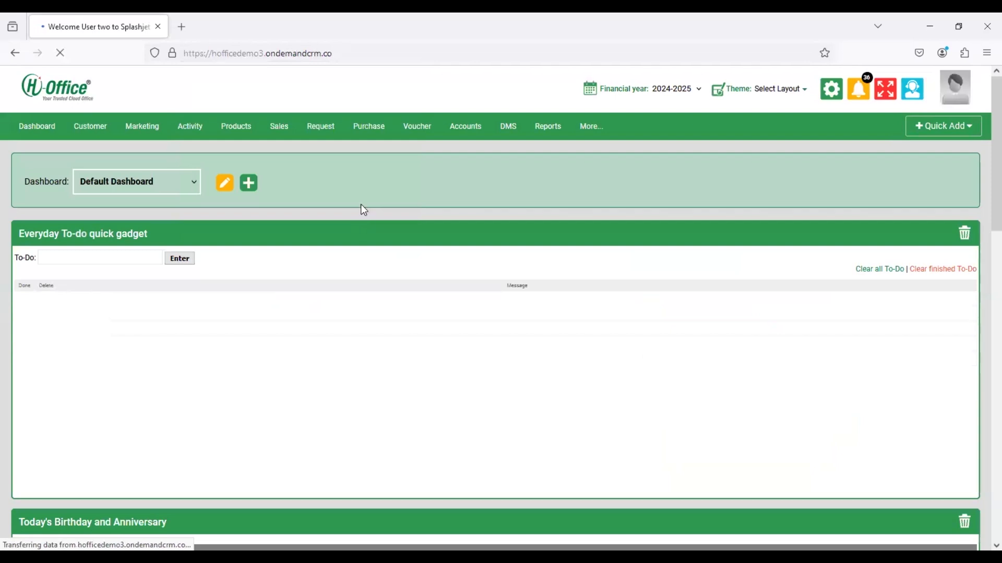
- Clear the Customer list filter, open the first contact's detail page and switch it to editing
{"action": "left_click", "coordinate": [106, 142]}
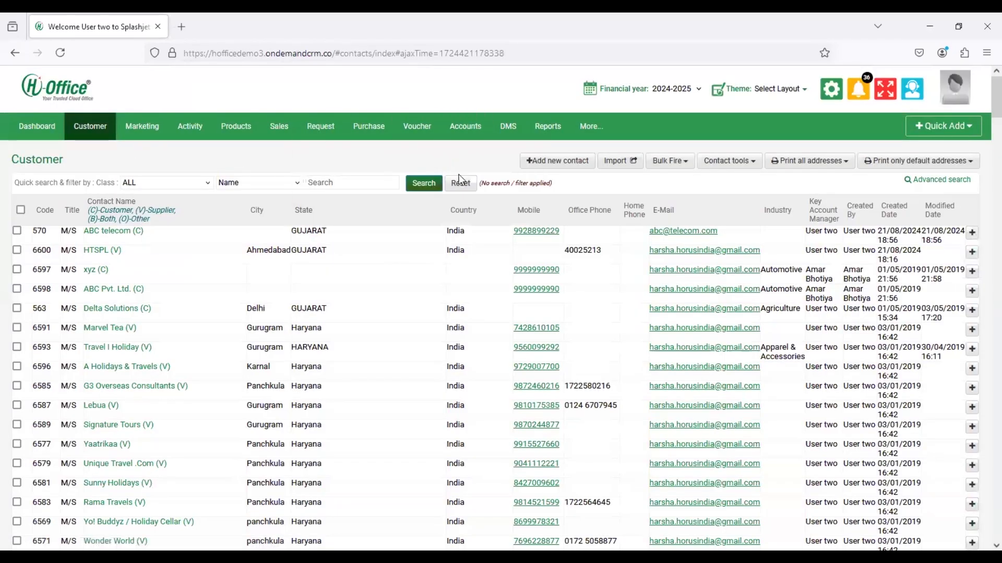
{"action": "left_click", "coordinate": [459, 180]}
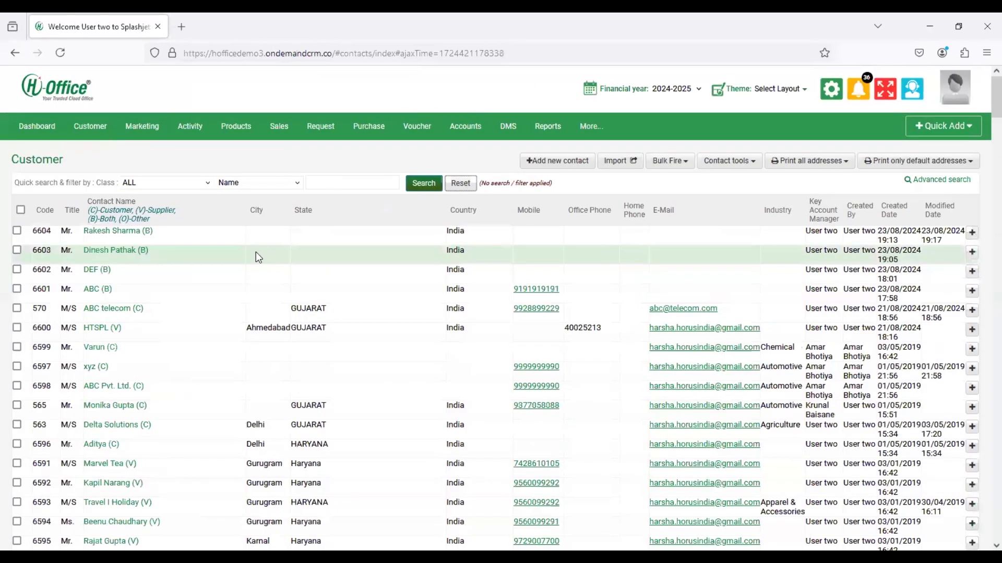
{"action": "left_click", "coordinate": [125, 253]}
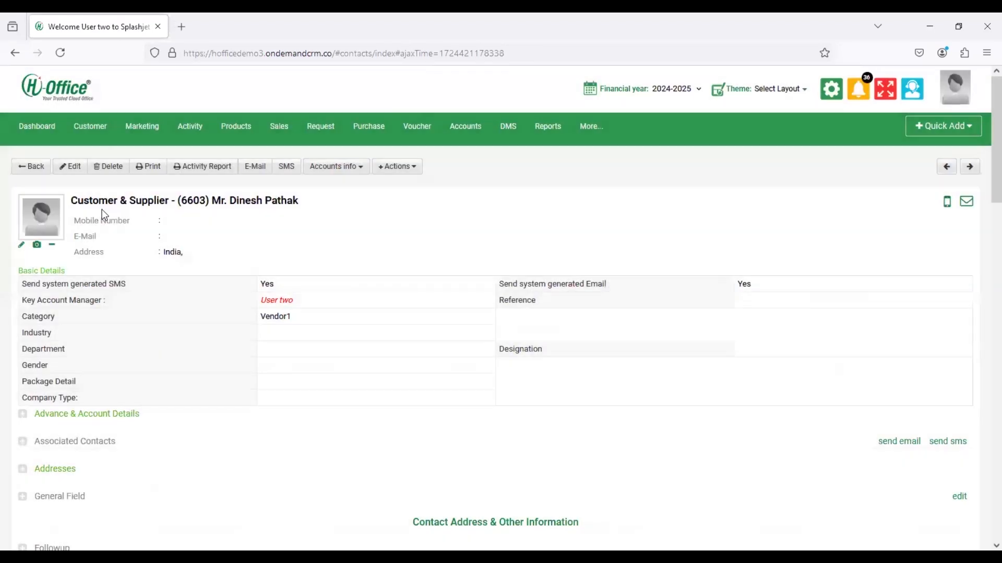
{"action": "left_click", "coordinate": [81, 177]}
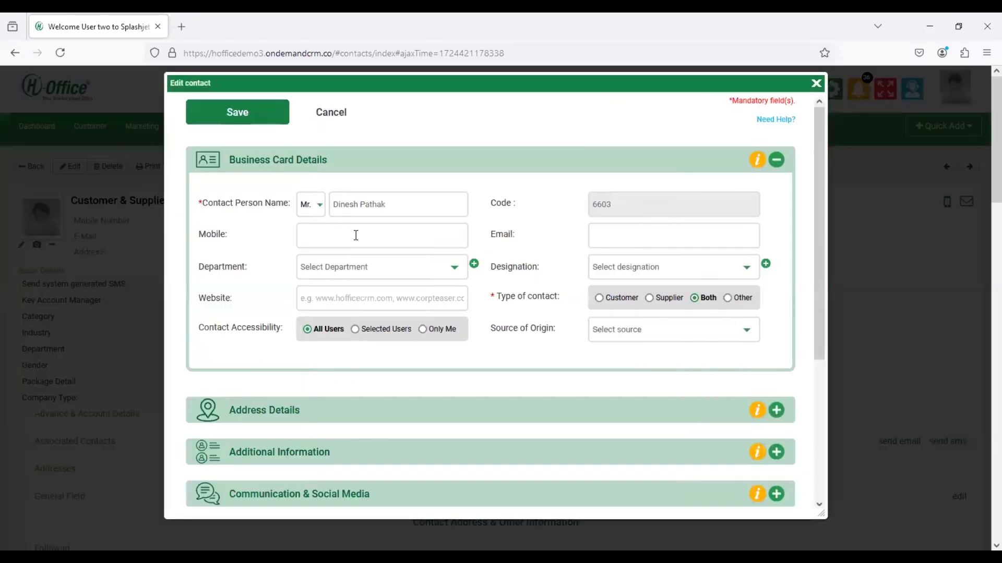
- Set the contact's Class to BROKER and Default Discount to 10%, save, and return to the list
{"action": "scroll", "coordinate": [356, 235], "scroll_direction": "down", "scroll_amount": 5}
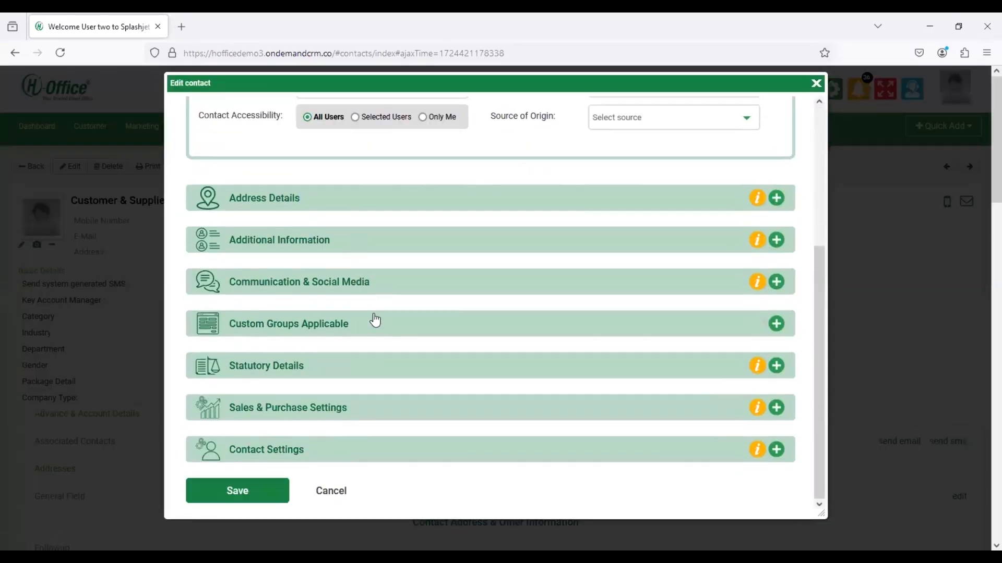
{"action": "left_click", "coordinate": [373, 407]}
{"action": "scroll", "coordinate": [369, 394], "scroll_direction": "down", "scroll_amount": 4}
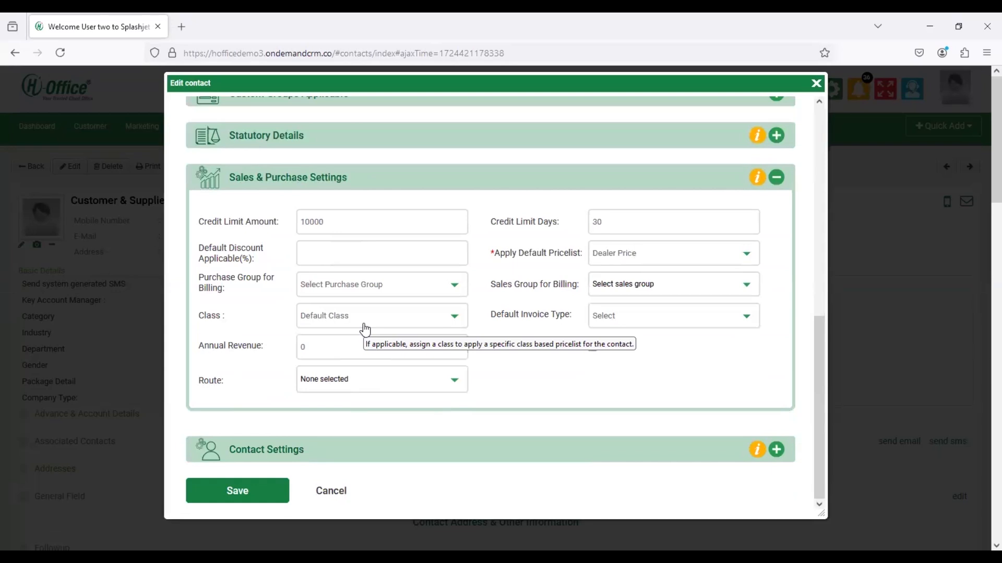
{"action": "left_click", "coordinate": [365, 316]}
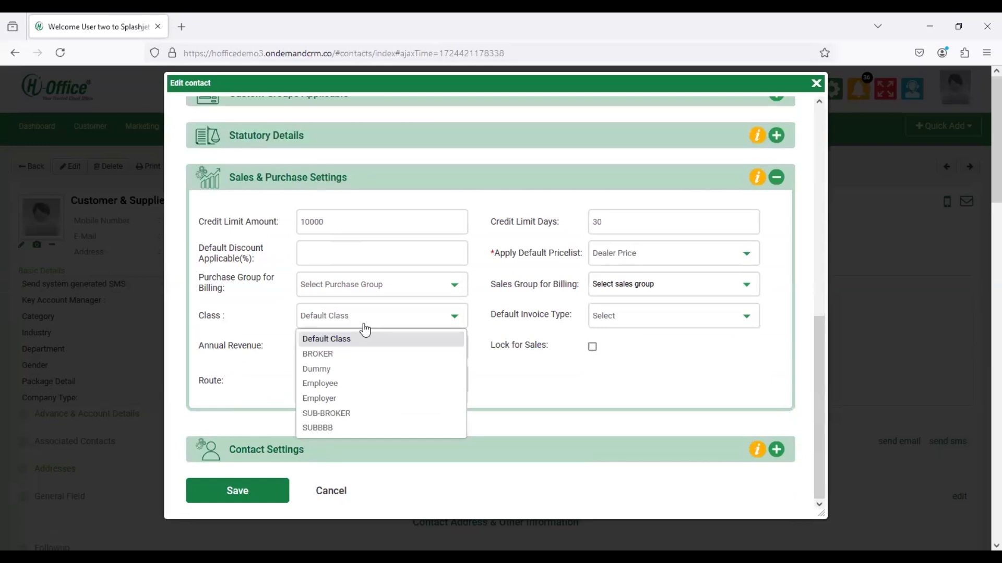
{"action": "left_click", "coordinate": [370, 356]}
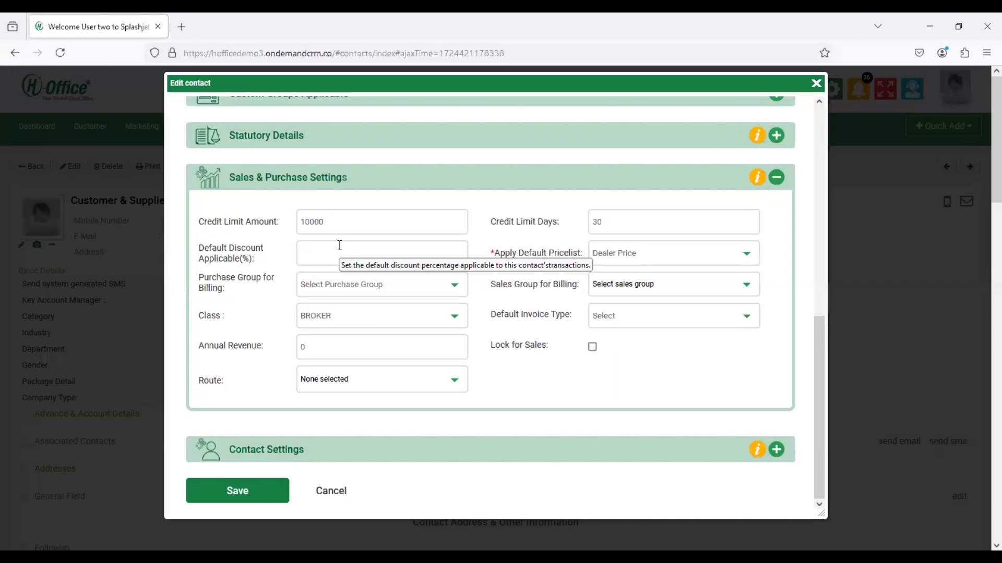
{"action": "left_click", "coordinate": [339, 246]}
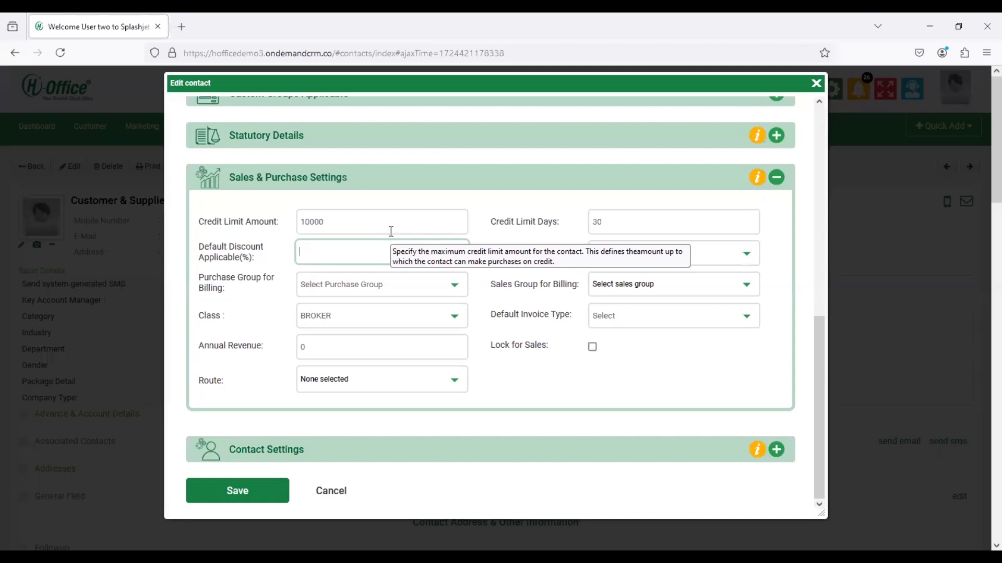
{"action": "type", "text": "10"}
{"action": "left_click", "coordinate": [251, 489]}
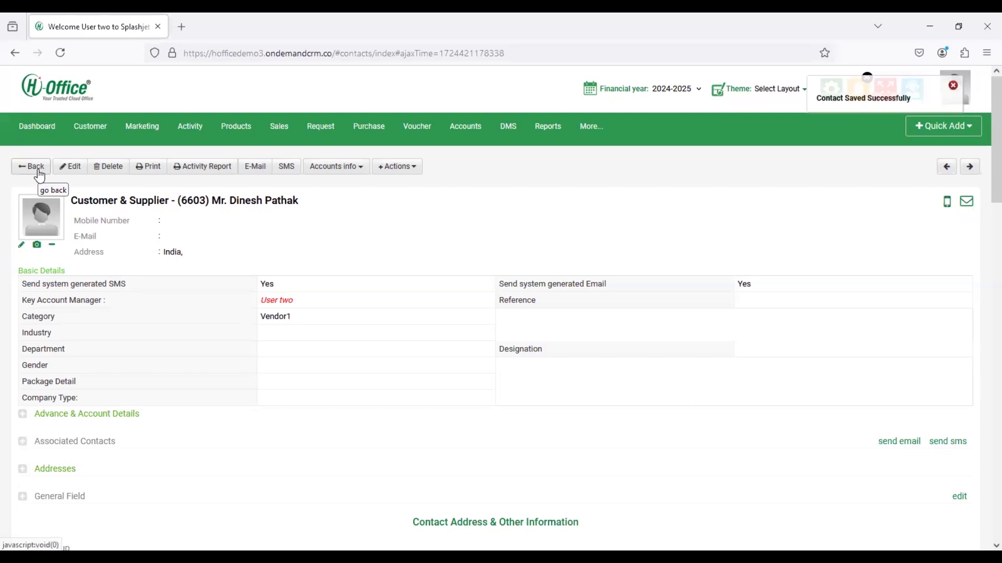
{"action": "left_click", "coordinate": [39, 176]}
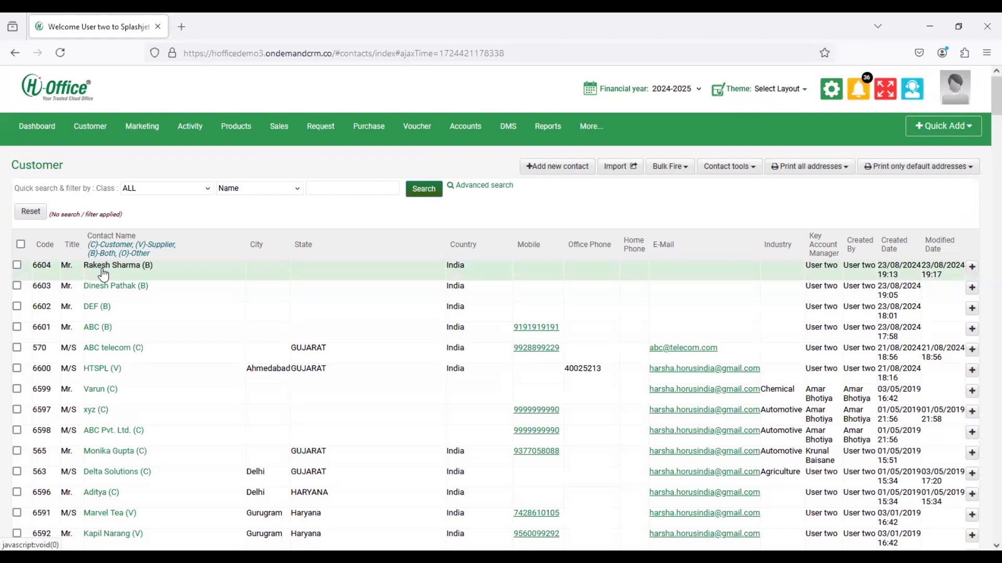
- Open the second contact from the Customer list and start editing it
{"action": "left_click", "coordinate": [104, 270]}
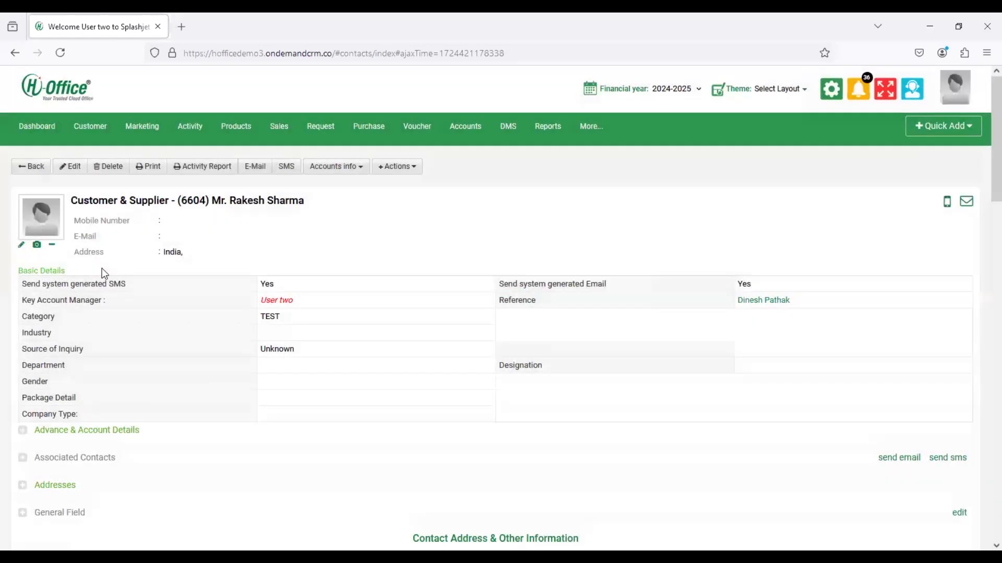
{"action": "left_click", "coordinate": [73, 174]}
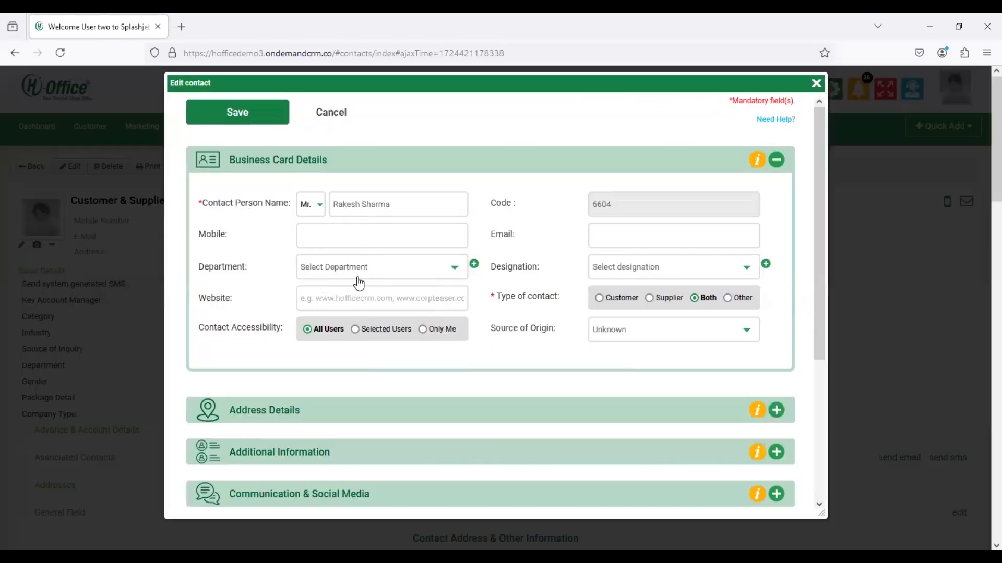
- Expand Additional Information and keep Contact as the source of origin
{"action": "scroll", "coordinate": [359, 292], "scroll_direction": "down", "scroll_amount": 3}
{"action": "left_click", "coordinate": [355, 300]}
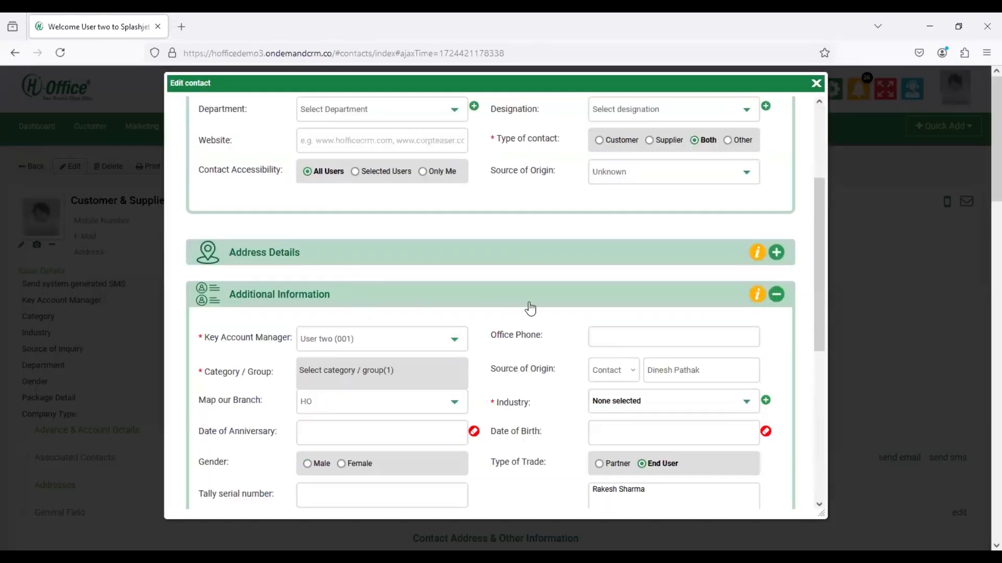
{"action": "scroll", "coordinate": [534, 302], "scroll_direction": "down", "scroll_amount": 2}
{"action": "mouse_move", "coordinate": [599, 279]}
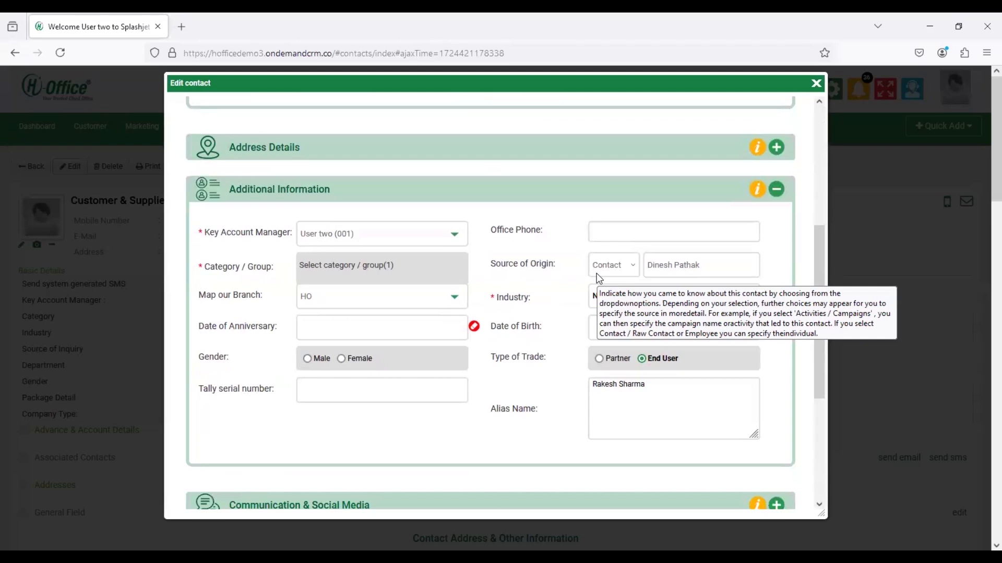
{"action": "left_click", "coordinate": [598, 276]}
{"action": "left_click", "coordinate": [615, 319]}
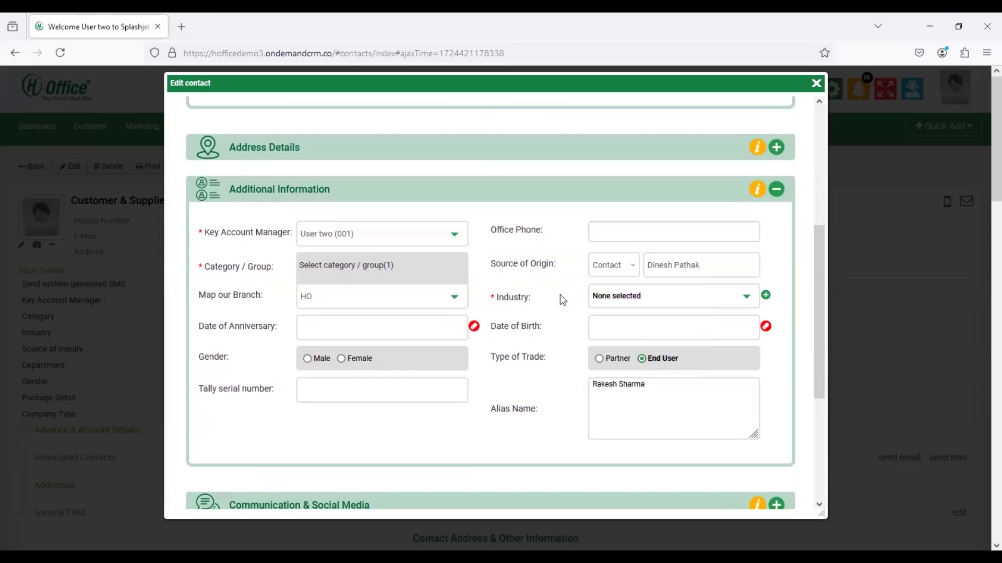
- Set Class to SUB-BROKER and Default Discount to 10%, then save the contact
{"action": "scroll", "coordinate": [559, 294], "scroll_direction": "down", "scroll_amount": 4}
{"action": "left_click", "coordinate": [307, 408]}
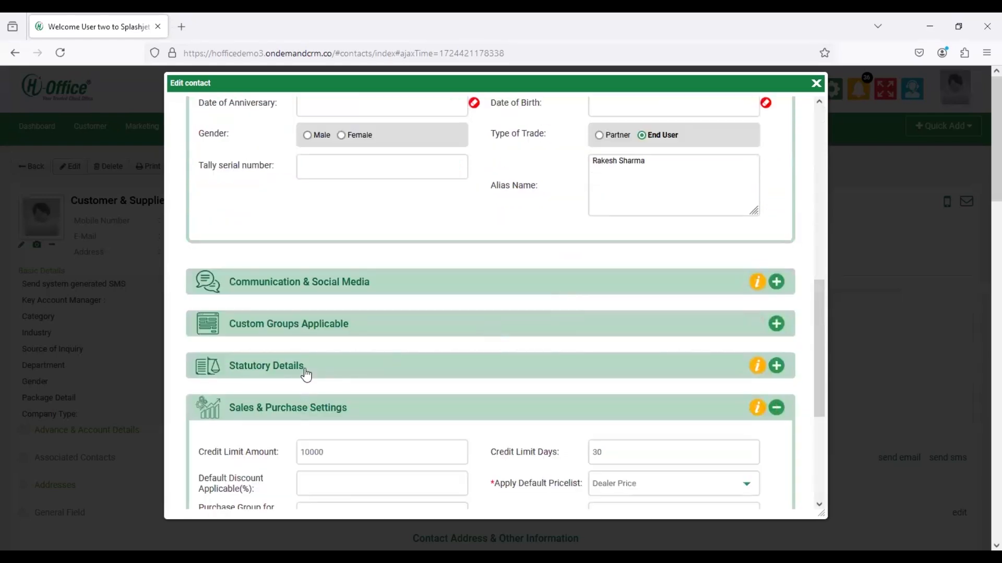
{"action": "scroll", "coordinate": [306, 376], "scroll_direction": "down", "scroll_amount": 3}
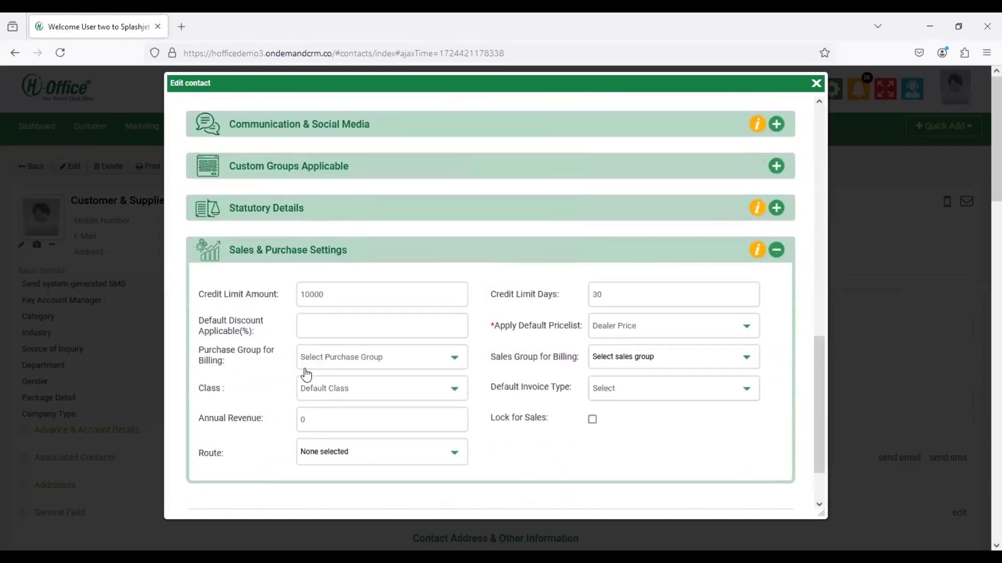
{"action": "left_click", "coordinate": [327, 390]}
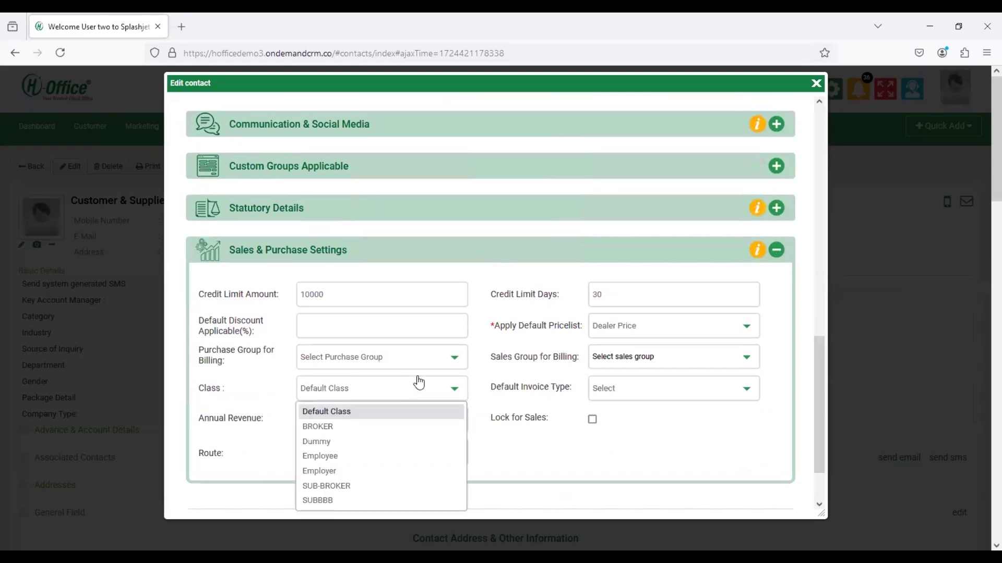
{"action": "left_click", "coordinate": [402, 487]}
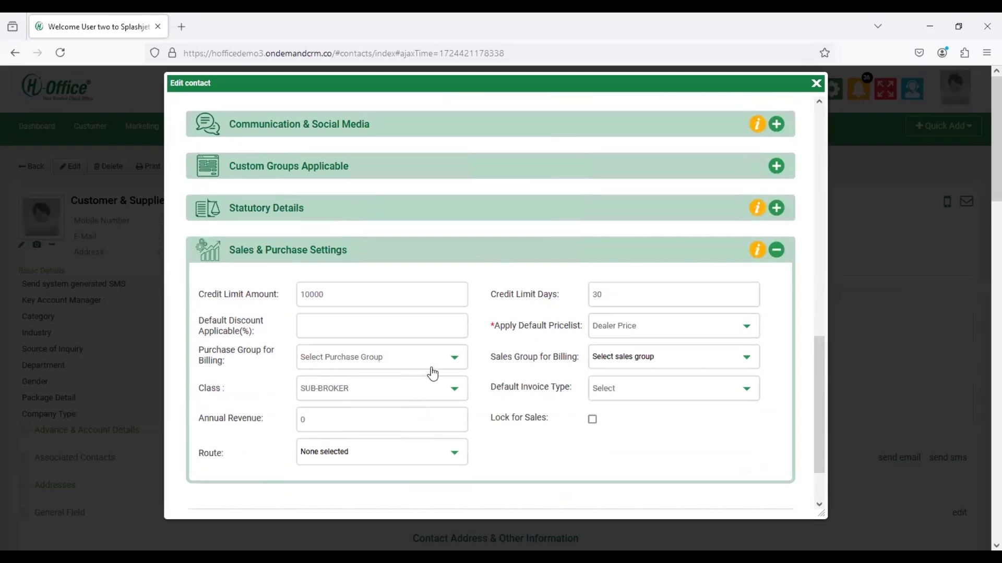
{"action": "scroll", "coordinate": [433, 373], "scroll_direction": "down", "scroll_amount": 2}
{"action": "left_click", "coordinate": [371, 255]}
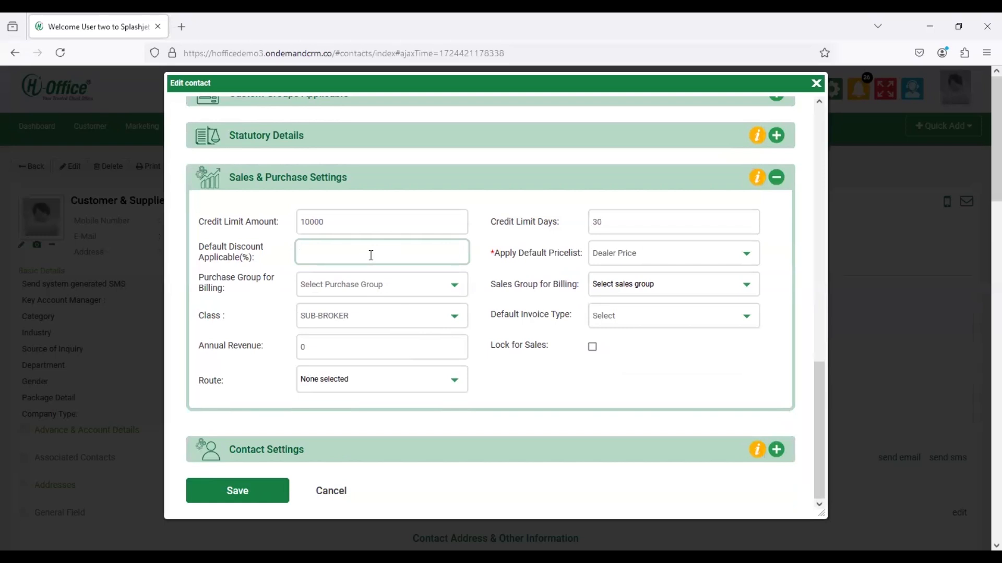
{"action": "type", "text": "10"}
{"action": "left_click", "coordinate": [243, 497]}
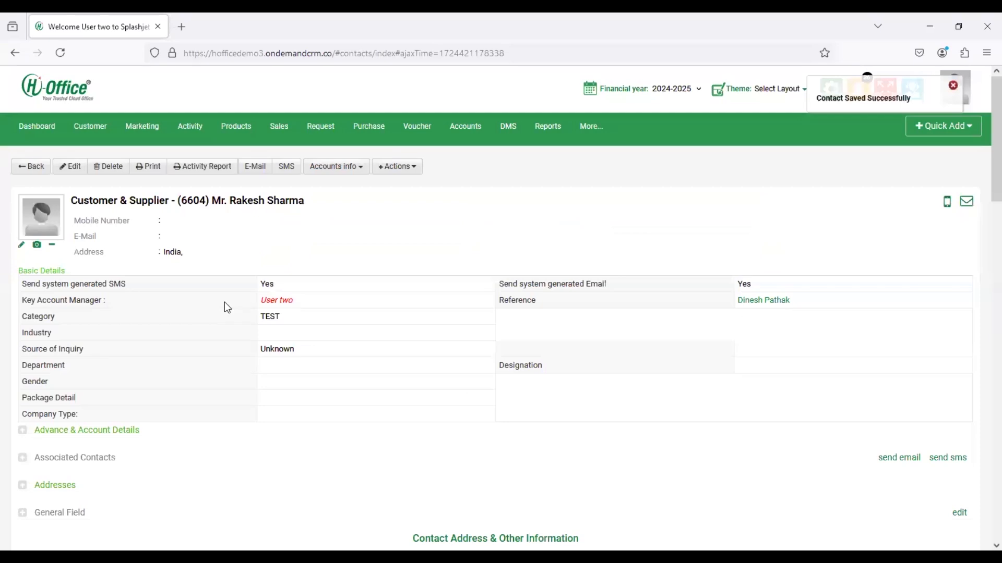
- Go from the saved contact to Sales > Sales Orders and start a new sales order
{"action": "left_click", "coordinate": [36, 176]}
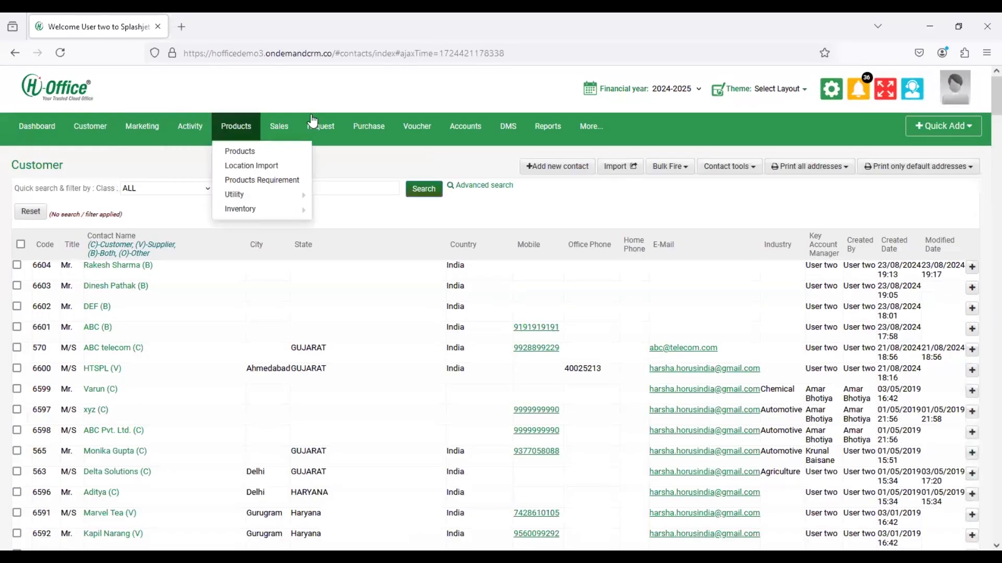
{"action": "mouse_move", "coordinate": [292, 125]}
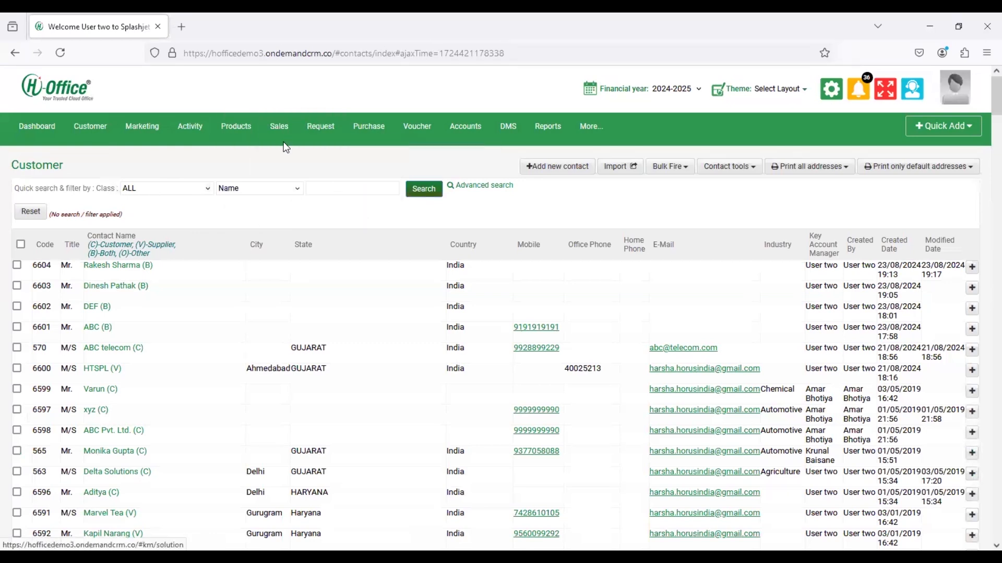
{"action": "mouse_move", "coordinate": [290, 168]}
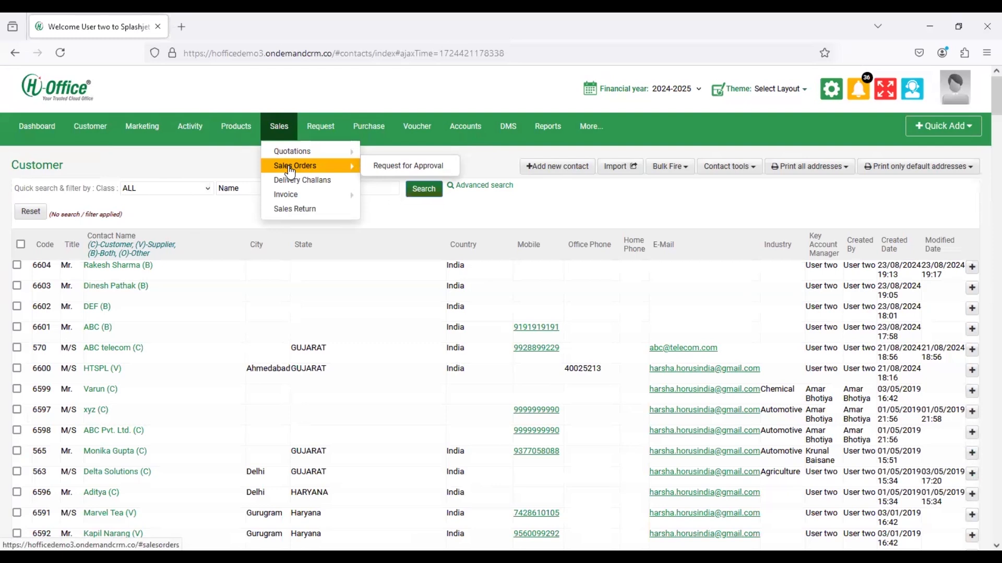
{"action": "left_click", "coordinate": [291, 168]}
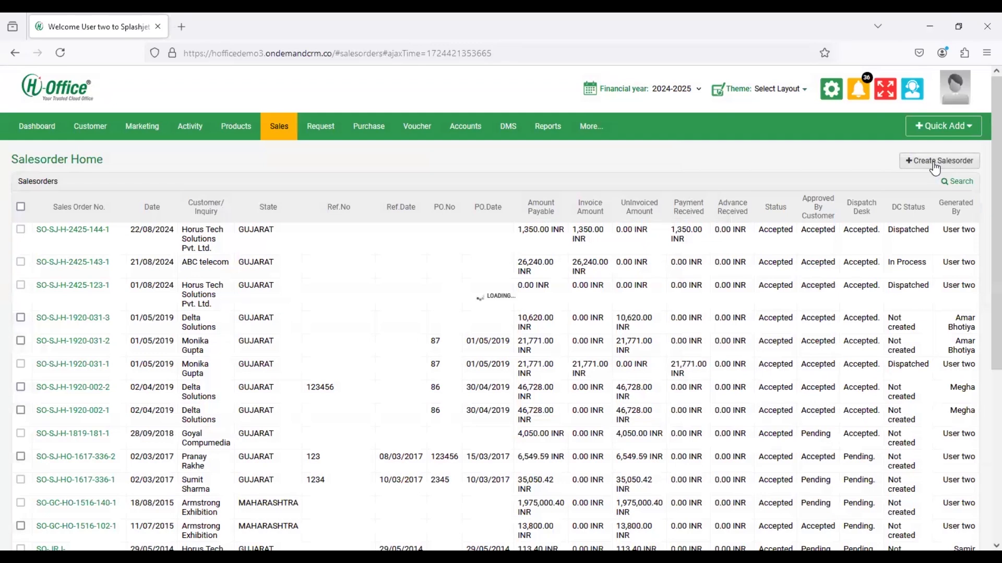
{"action": "left_click", "coordinate": [931, 162]}
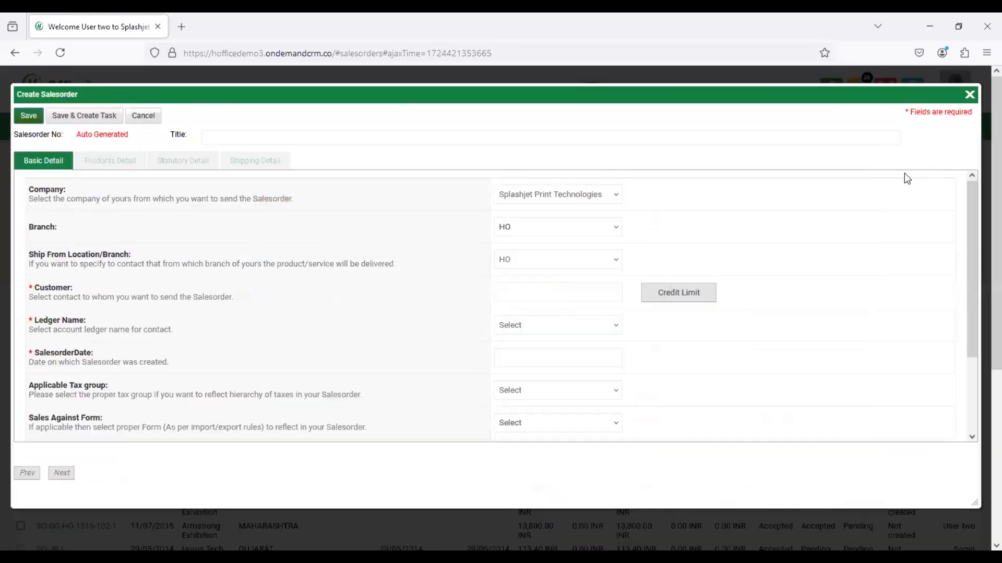
- Choose Horus Tech Solutions Pvt. Ltd. as the order's customer by searching 'horus'
{"action": "left_click", "coordinate": [524, 292]}
{"action": "type", "text": "horus"}
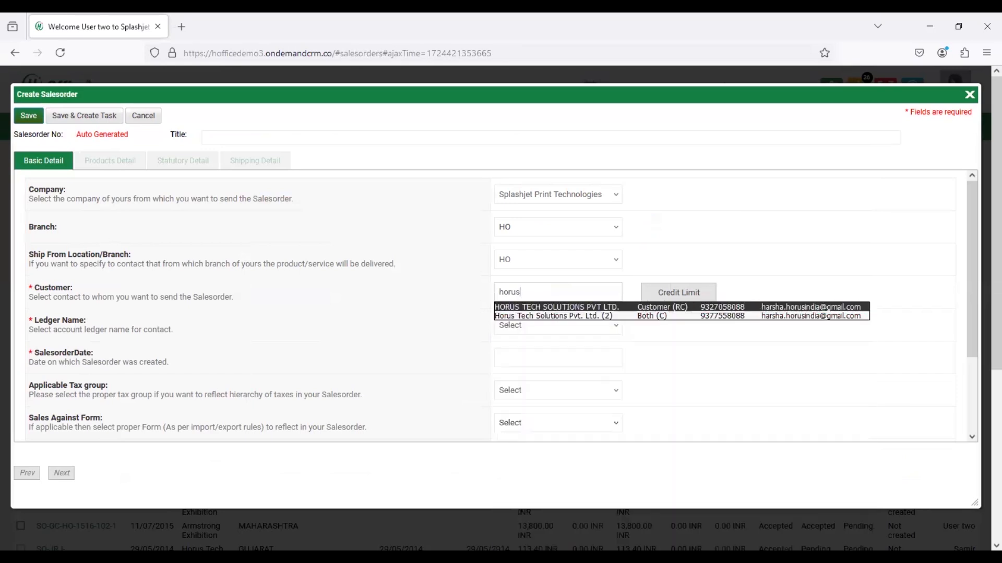
{"action": "key", "text": "Down"}
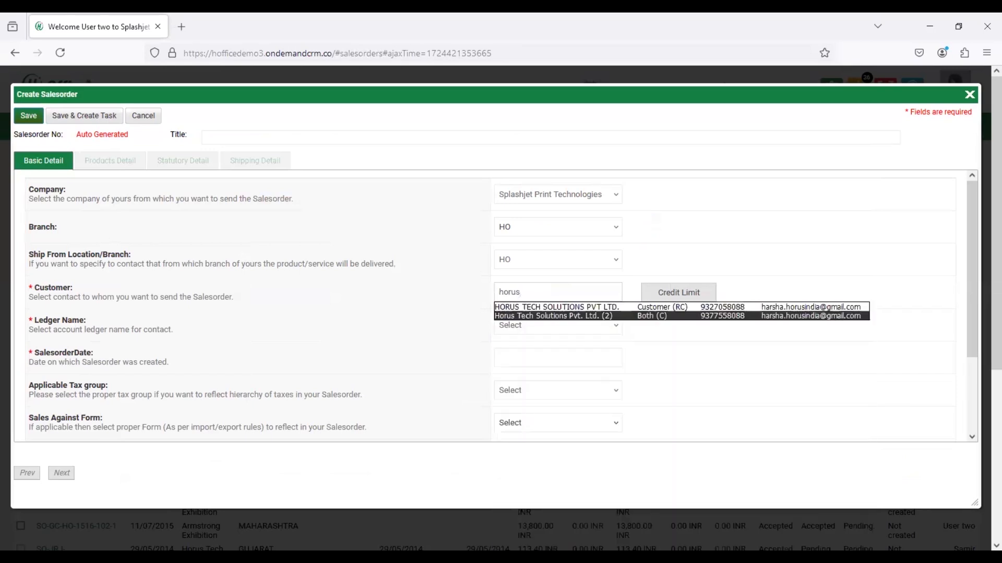
{"action": "key", "text": "Return"}
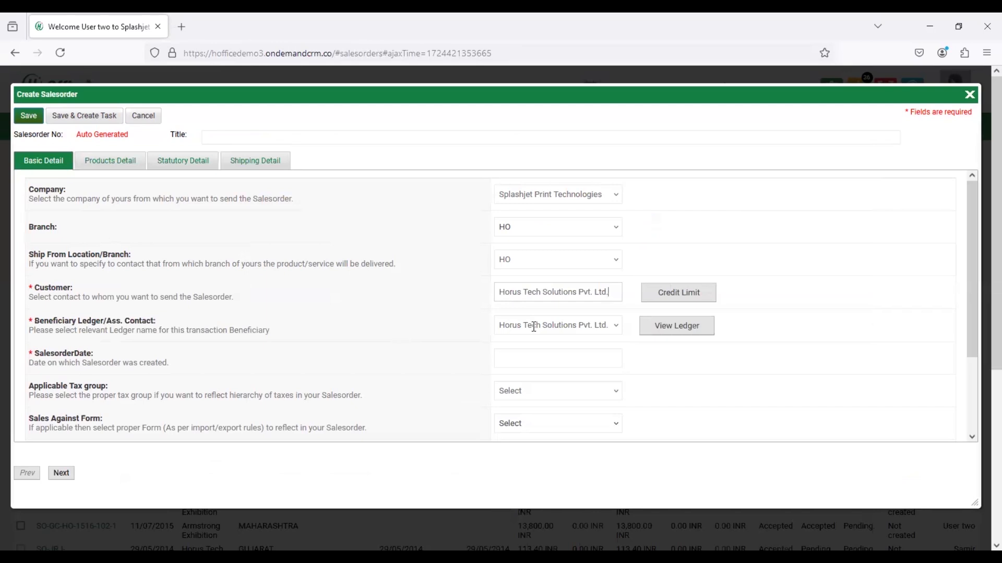
{"action": "left_click", "coordinate": [530, 361]}
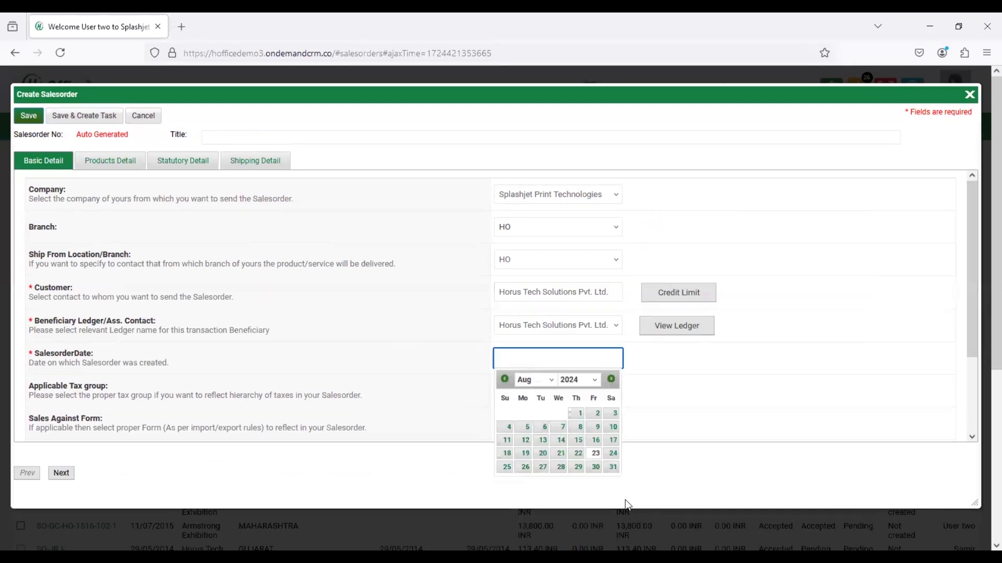
{"action": "left_click", "coordinate": [595, 453]}
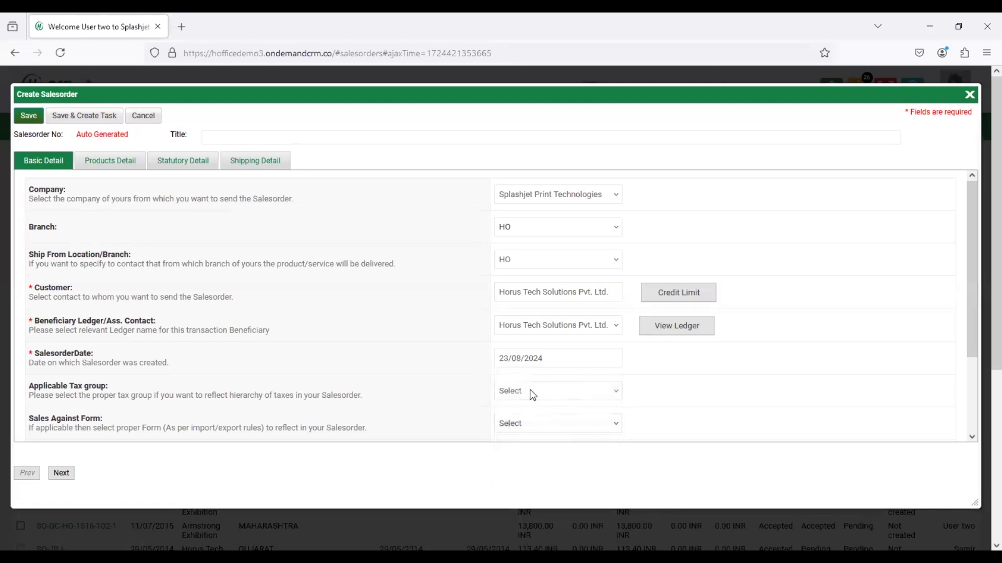
{"action": "scroll", "coordinate": [533, 396], "scroll_direction": "down", "scroll_amount": 2}
{"action": "left_click", "coordinate": [537, 294]}
{"action": "left_click", "coordinate": [542, 320]}
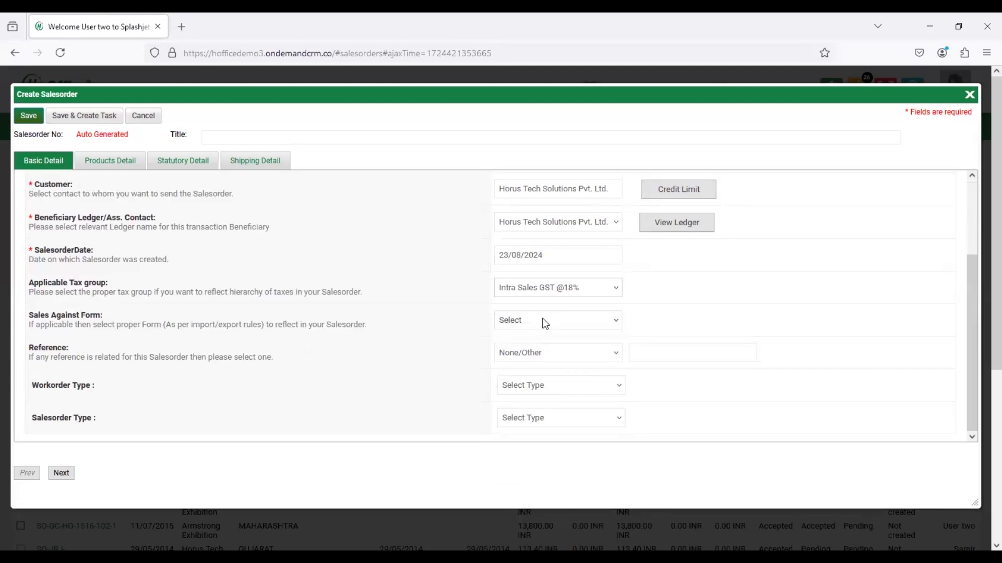
{"action": "scroll", "coordinate": [242, 313], "scroll_direction": "down", "scroll_amount": 5}
{"action": "scroll", "coordinate": [242, 315], "scroll_direction": "up", "scroll_amount": 5}
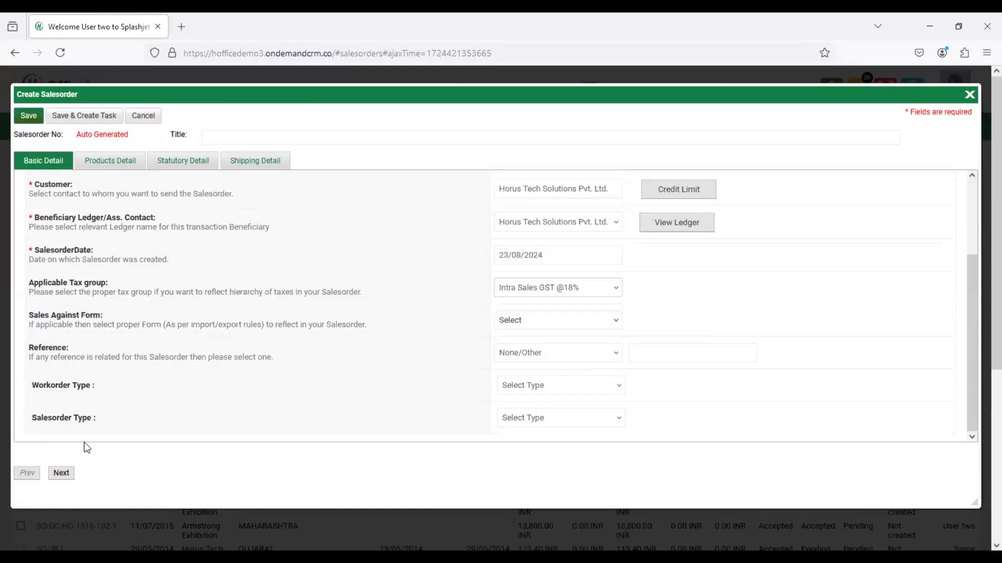
- Add a Desktop product line with quantity 10 and save the order despite the tax warning
{"action": "left_click", "coordinate": [61, 472]}
{"action": "left_click", "coordinate": [130, 220]}
{"action": "type", "text": "desktop"}
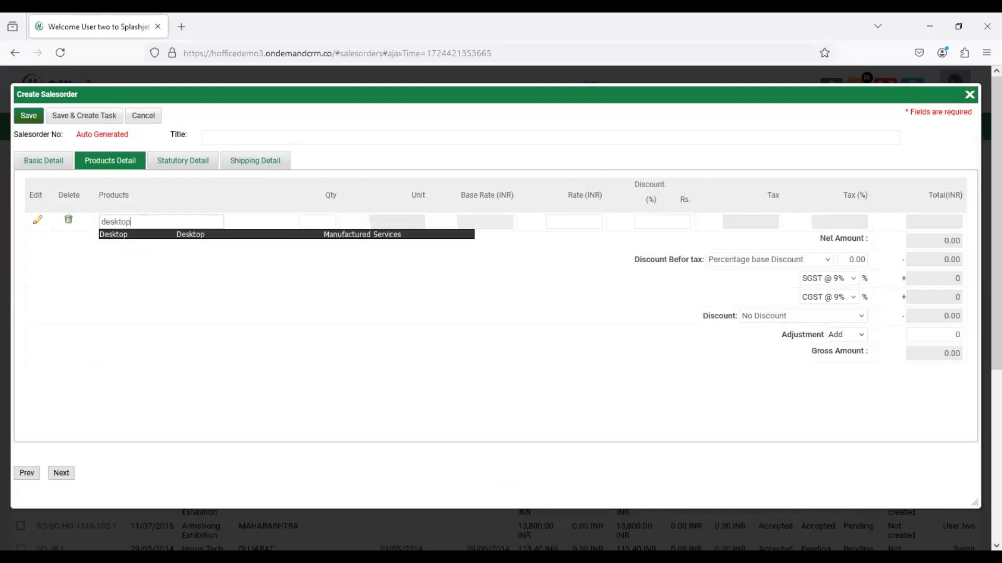
{"action": "key", "text": "Return"}
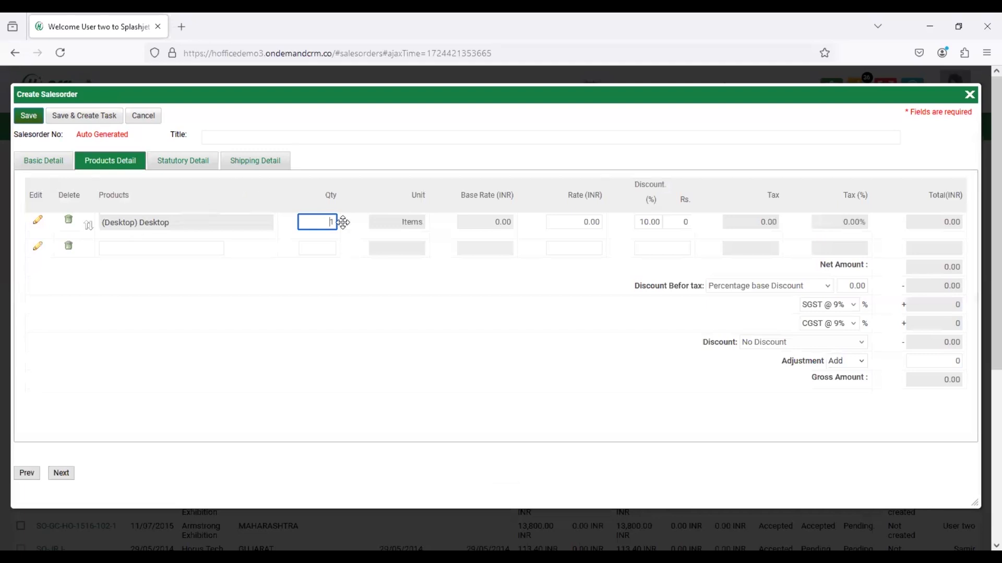
{"action": "type", "text": "0"}
{"action": "left_click", "coordinate": [183, 160]}
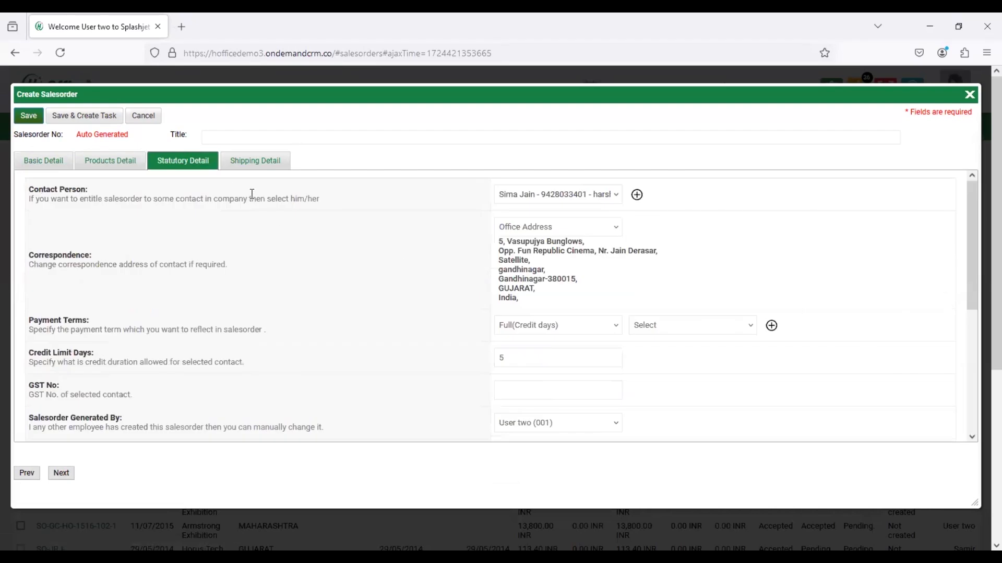
{"action": "left_click", "coordinate": [31, 116]}
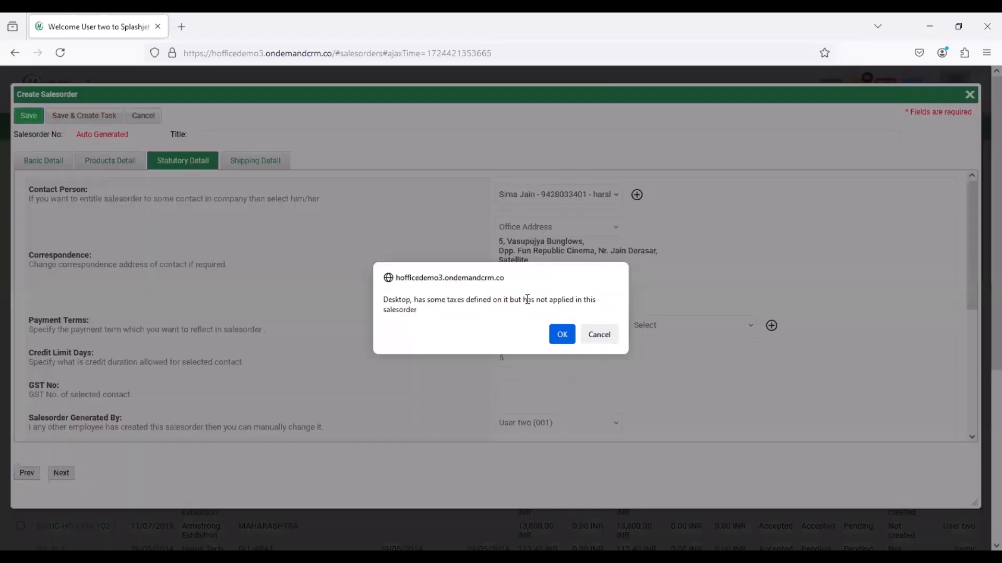
{"action": "left_click", "coordinate": [558, 332]}
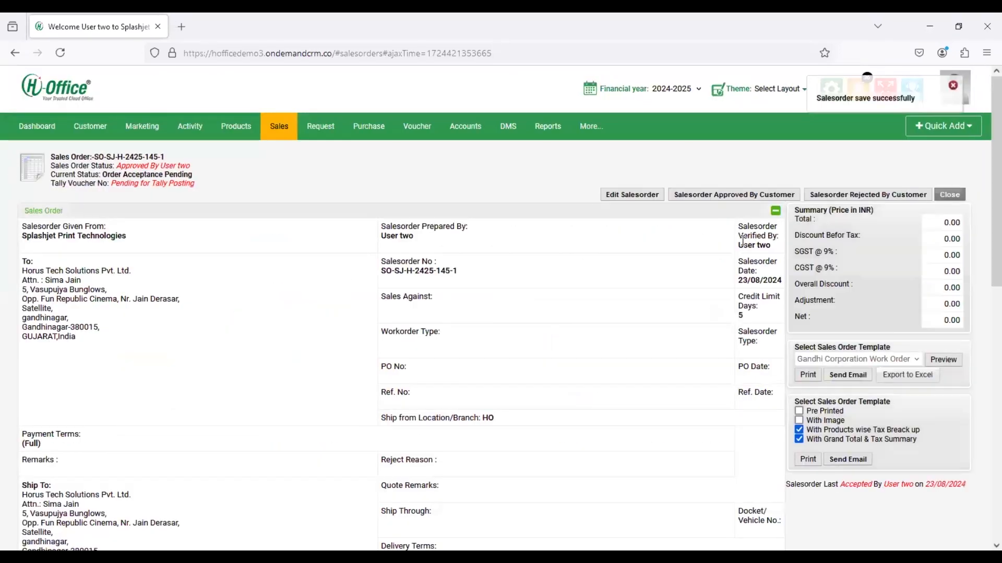
- Record customer approval with the remark 'approved by the customer' and confirm it
{"action": "left_click", "coordinate": [726, 204]}
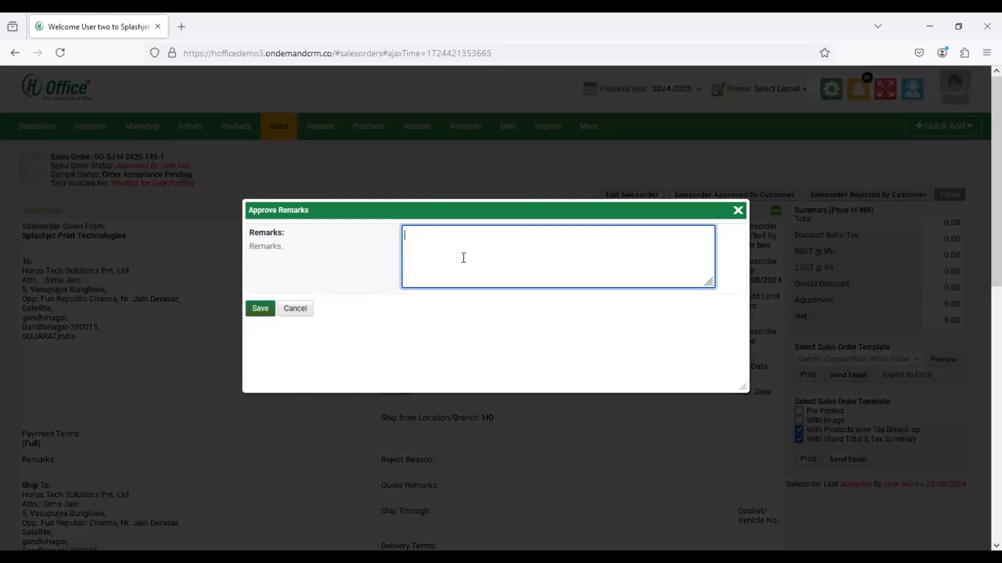
{"action": "type", "text": "approved by the customer"}
{"action": "left_click", "coordinate": [260, 309]}
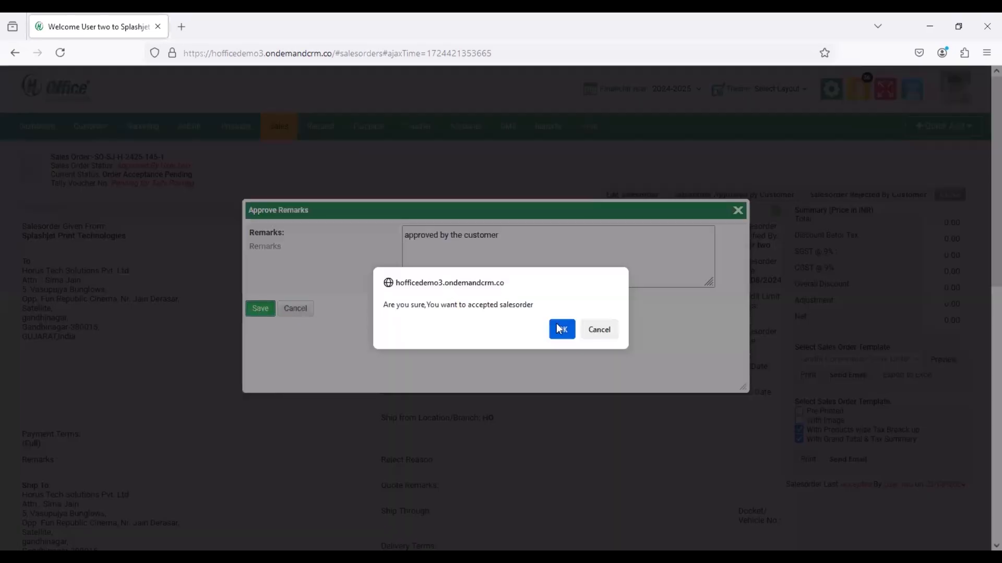
{"action": "left_click", "coordinate": [559, 329]}
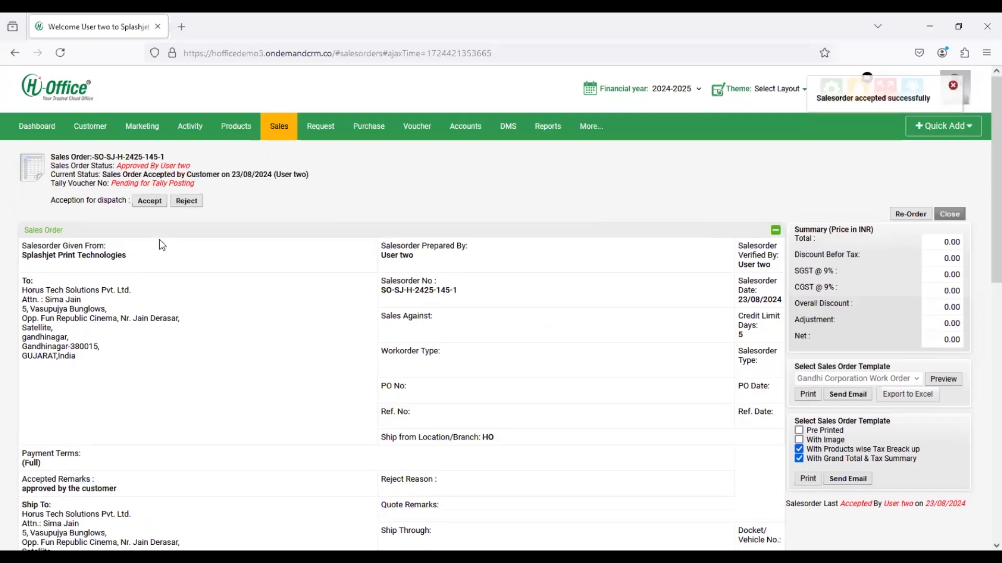
{"action": "left_click", "coordinate": [157, 210]}
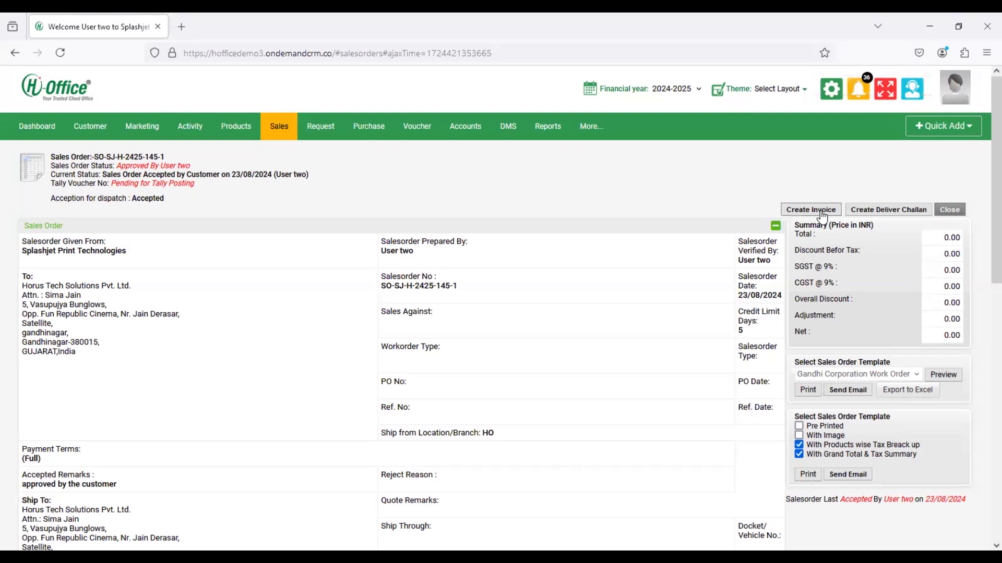
- Create an invoice from the accepted sales order
{"action": "left_click", "coordinate": [824, 217]}
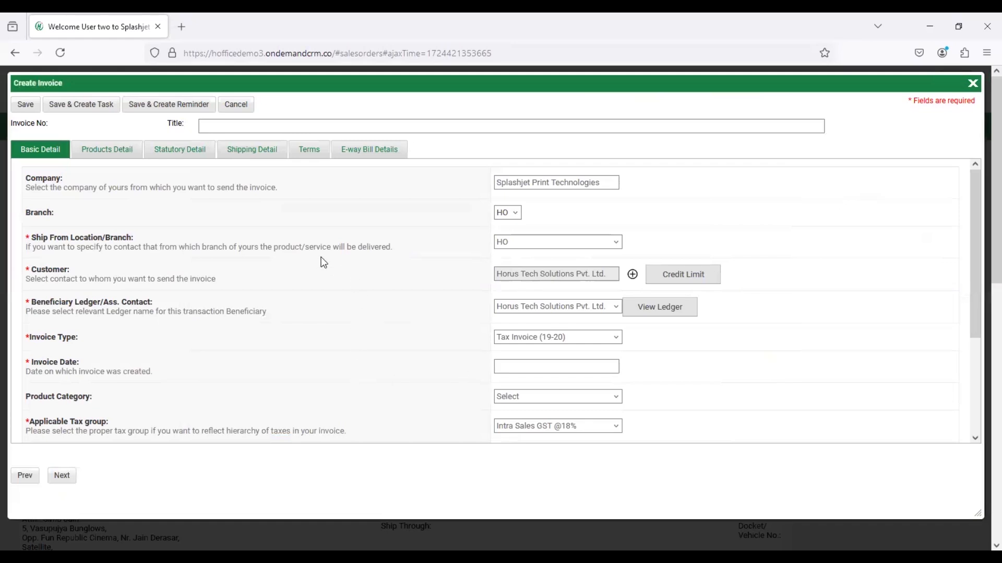
- Set the invoice date to 23/08/2024
{"action": "left_click", "coordinate": [539, 364]}
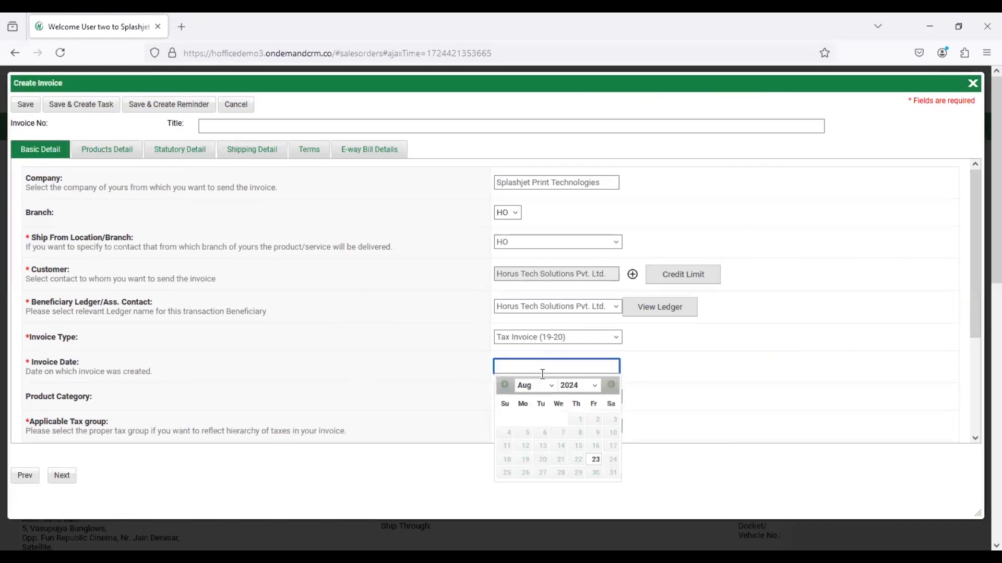
{"action": "left_click", "coordinate": [601, 460]}
{"action": "scroll", "coordinate": [234, 393], "scroll_direction": "down", "scroll_amount": 3}
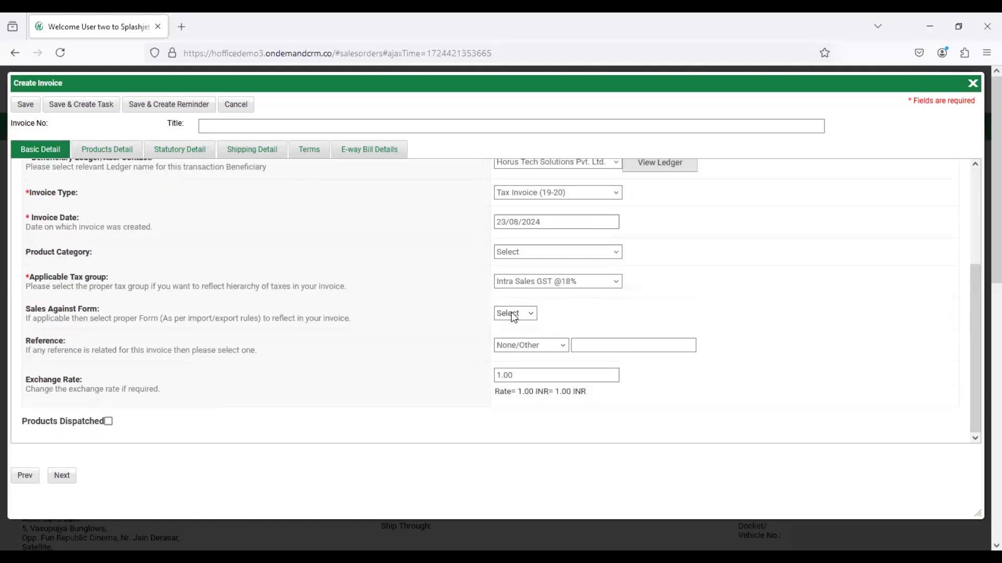
- Make Contact the invoice's reference type and pick the sub-broker contact from the suggestions
{"action": "left_click", "coordinate": [527, 348]}
{"action": "left_click", "coordinate": [528, 380]}
{"action": "left_click", "coordinate": [514, 346]}
{"action": "left_click", "coordinate": [525, 377]}
{"action": "type", "text": "rakesh"}
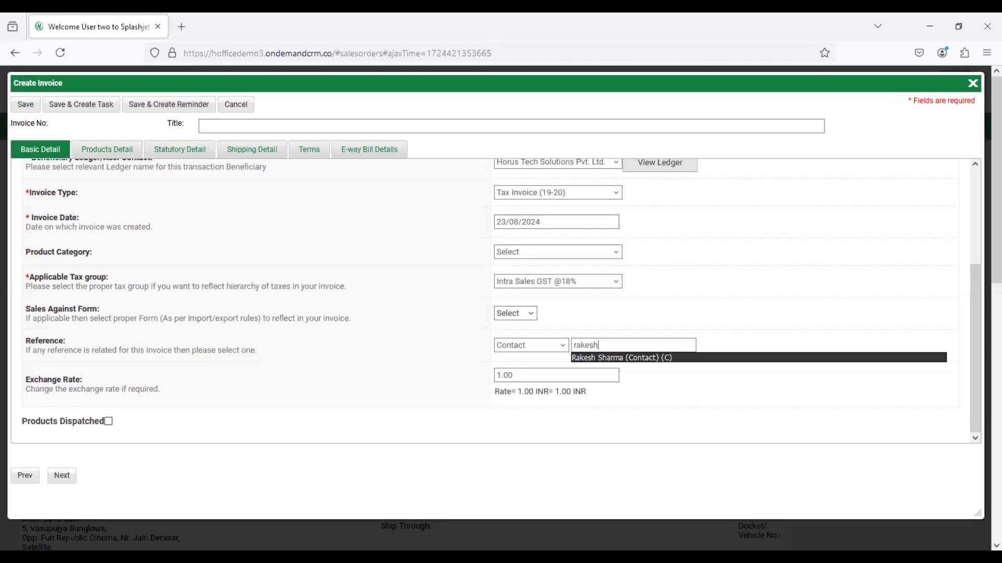
{"action": "key", "text": "Return"}
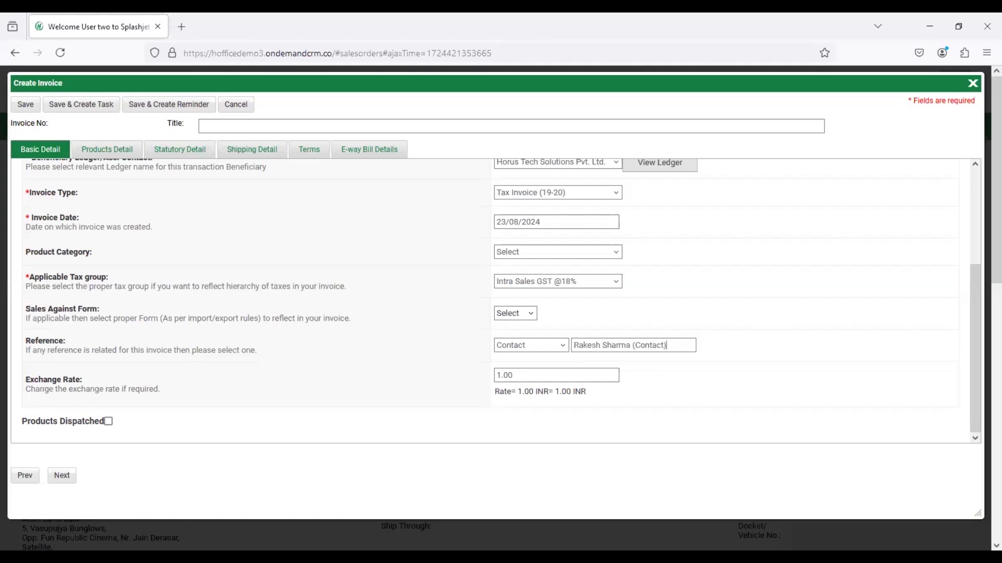
- Tick Products Dispatched and show the invoice's product lines
{"action": "left_click", "coordinate": [108, 421]}
{"action": "scroll", "coordinate": [160, 370], "scroll_direction": "up", "scroll_amount": 3}
{"action": "left_click", "coordinate": [111, 151]}
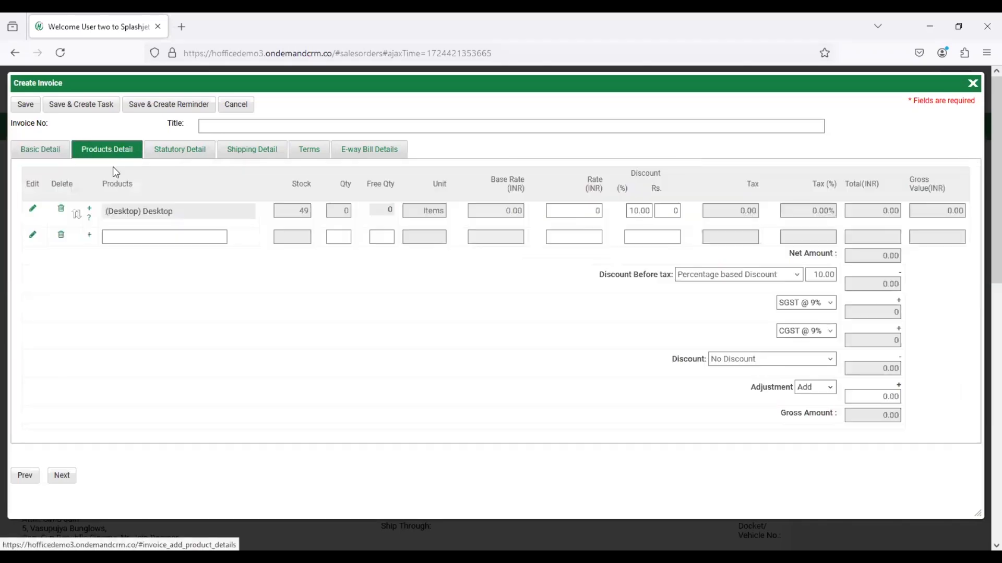
- Allocate 10 Desktop units from the opening-stock batch and save the allocation
{"action": "left_click", "coordinate": [89, 208]}
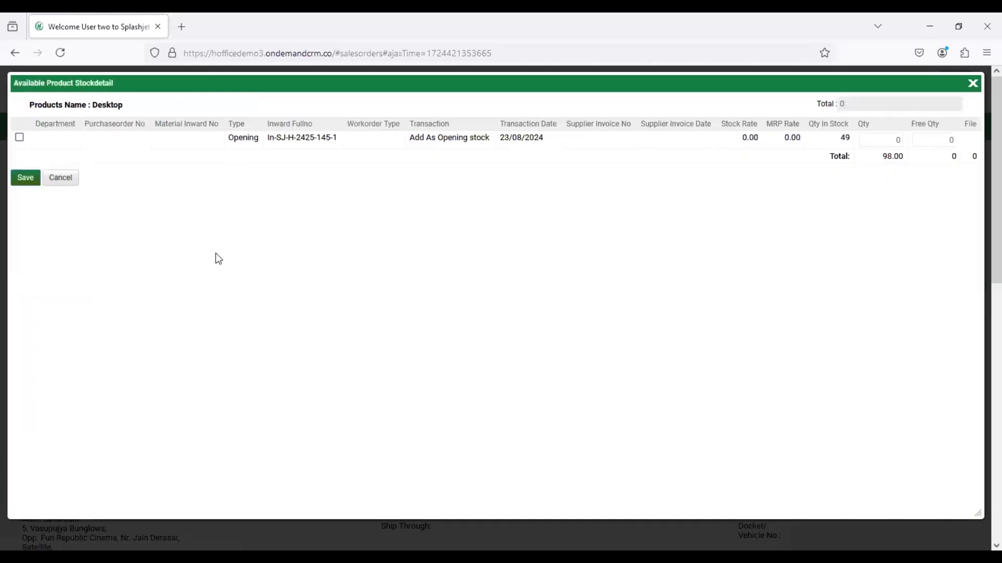
{"action": "left_click", "coordinate": [20, 138]}
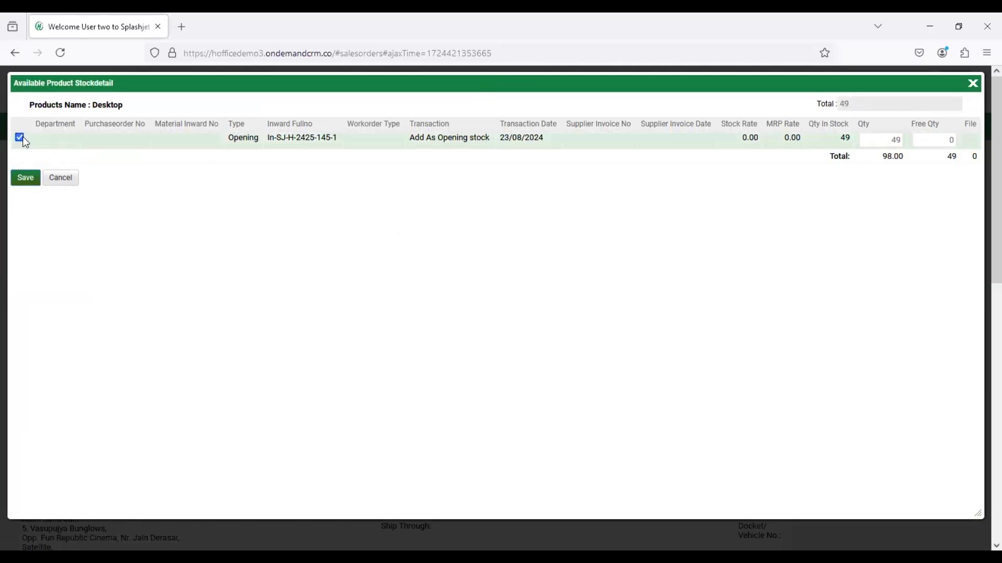
{"action": "double_click", "coordinate": [883, 140]}
{"action": "type", "text": "10"}
{"action": "left_click", "coordinate": [25, 182]}
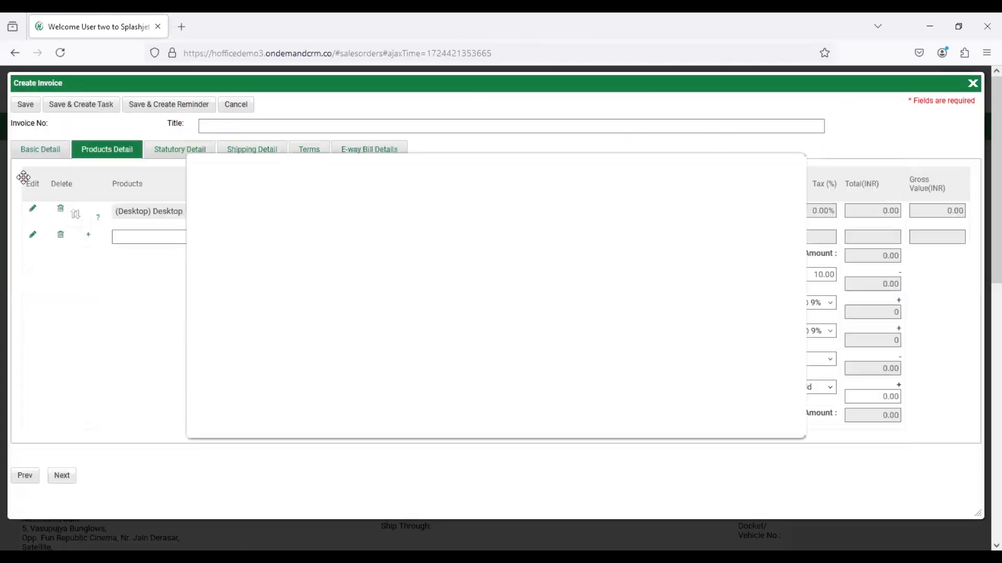
- From the Statutory Detail tab, save the invoice and accept the taxes-not-applied warning
{"action": "left_click", "coordinate": [176, 152]}
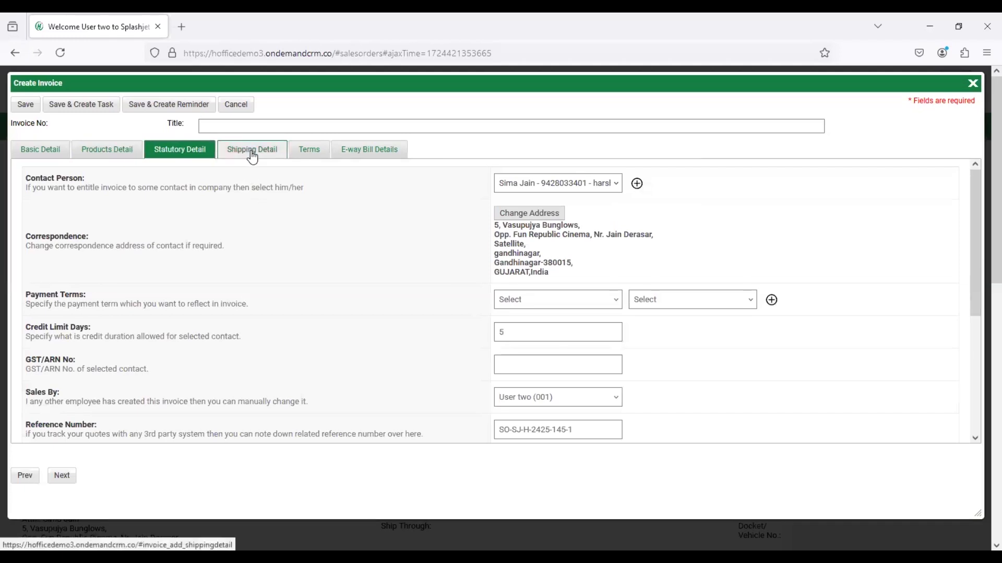
{"action": "scroll", "coordinate": [320, 252], "scroll_direction": "down", "scroll_amount": 4}
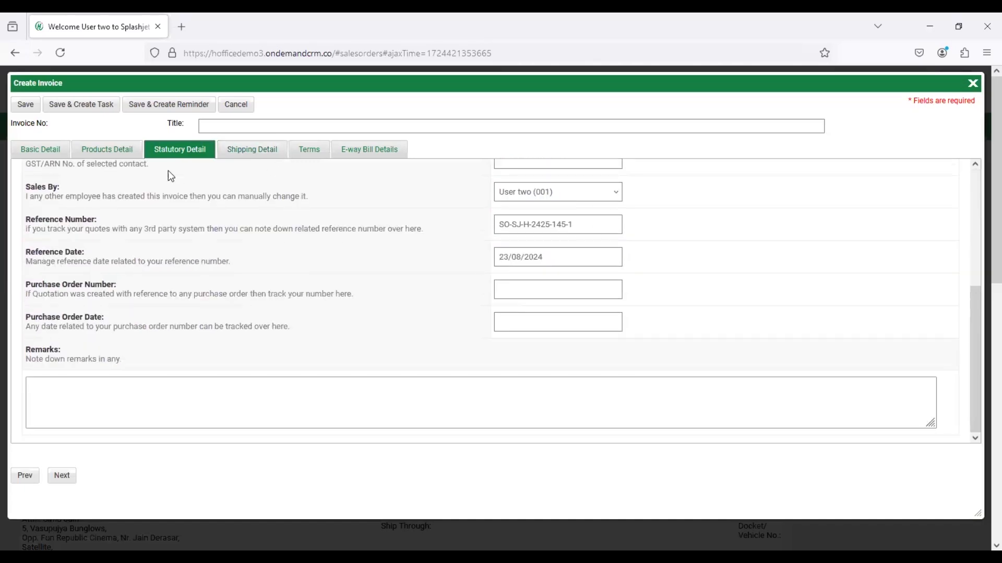
{"action": "left_click", "coordinate": [24, 107]}
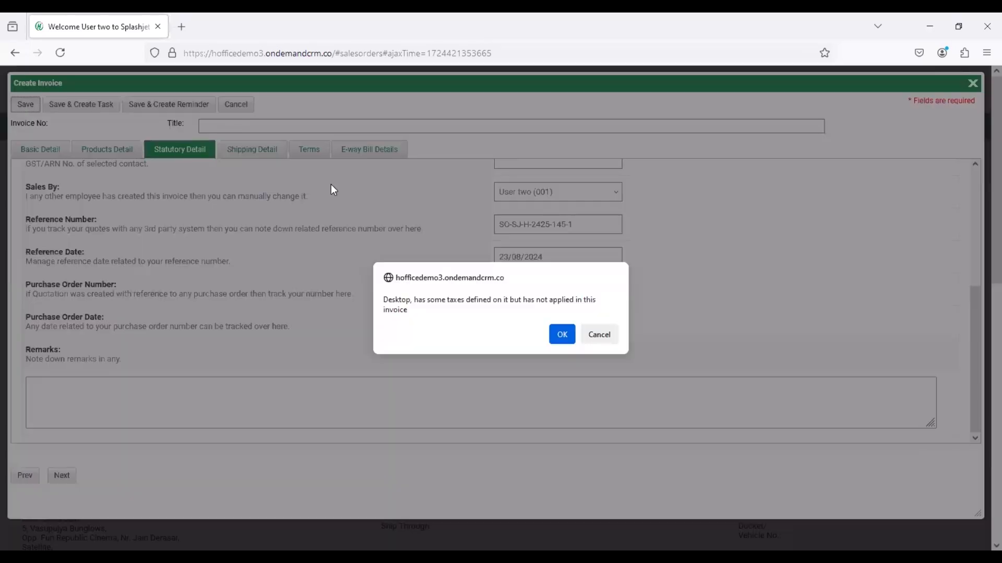
{"action": "left_click", "coordinate": [562, 336]}
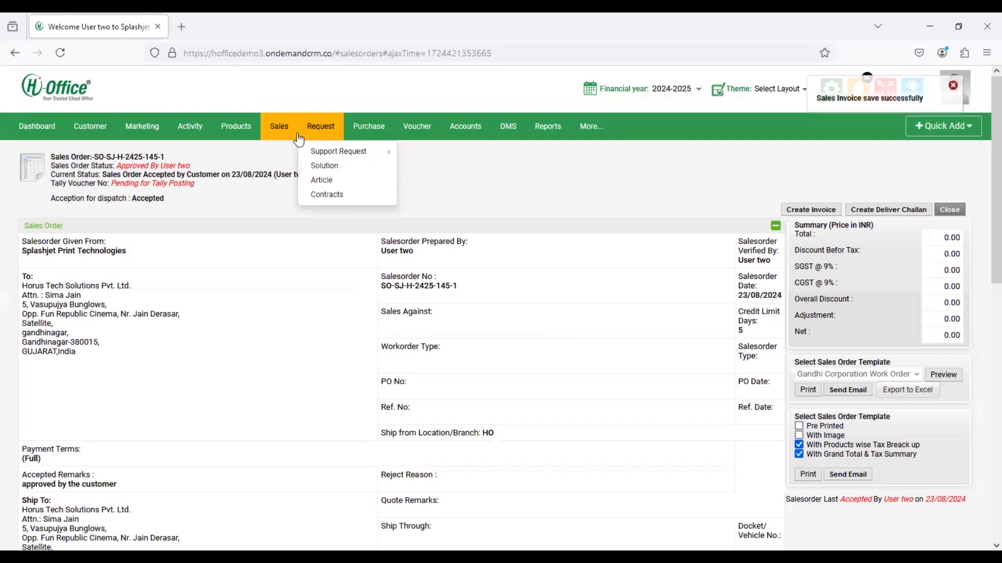
- Close invoice T-SJ-H-2425-5 from the Sales invoice list through Process Invoice
{"action": "mouse_move", "coordinate": [283, 133]}
{"action": "left_click", "coordinate": [288, 195]}
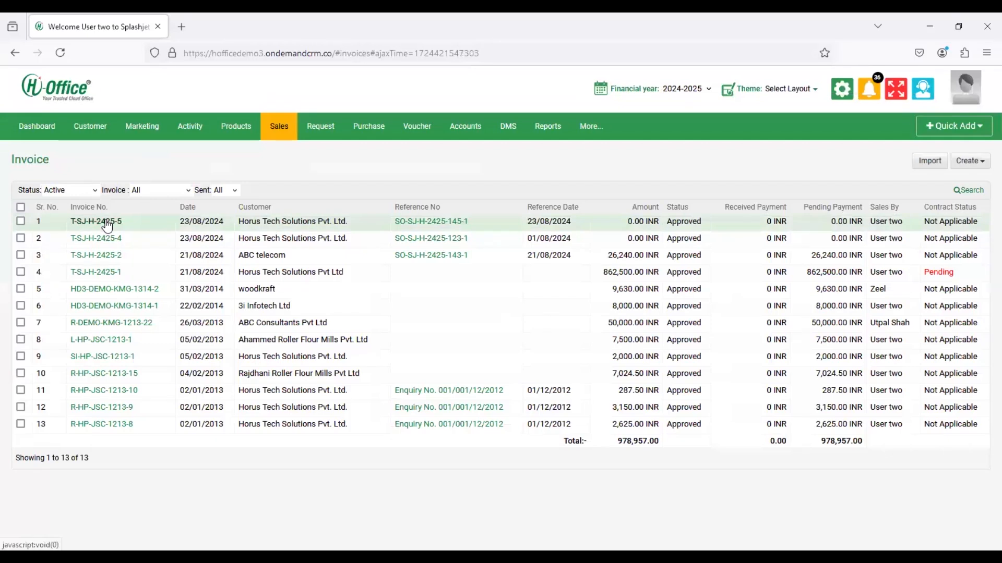
{"action": "left_click", "coordinate": [108, 223]}
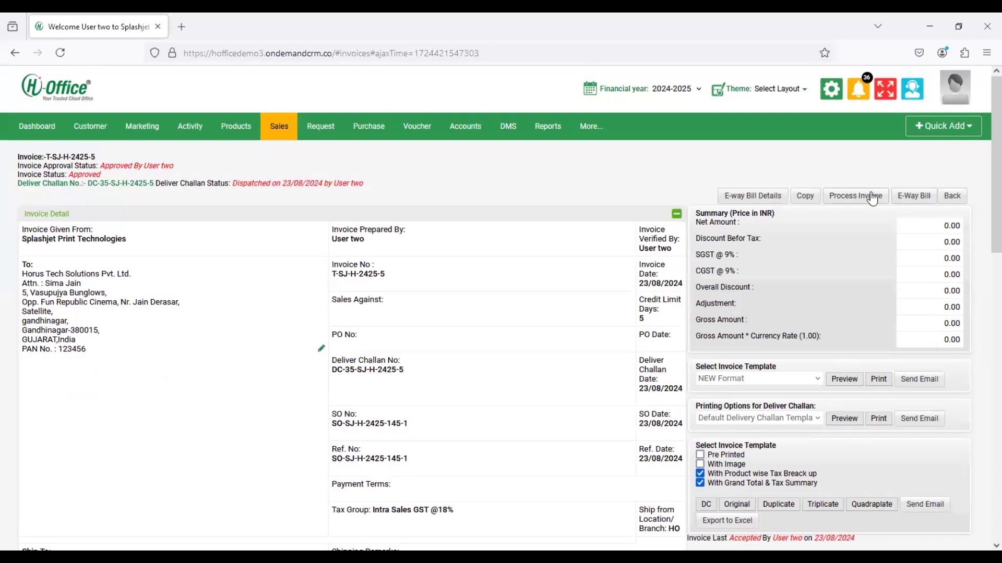
{"action": "left_click", "coordinate": [872, 197]}
{"action": "left_click", "coordinate": [24, 246]}
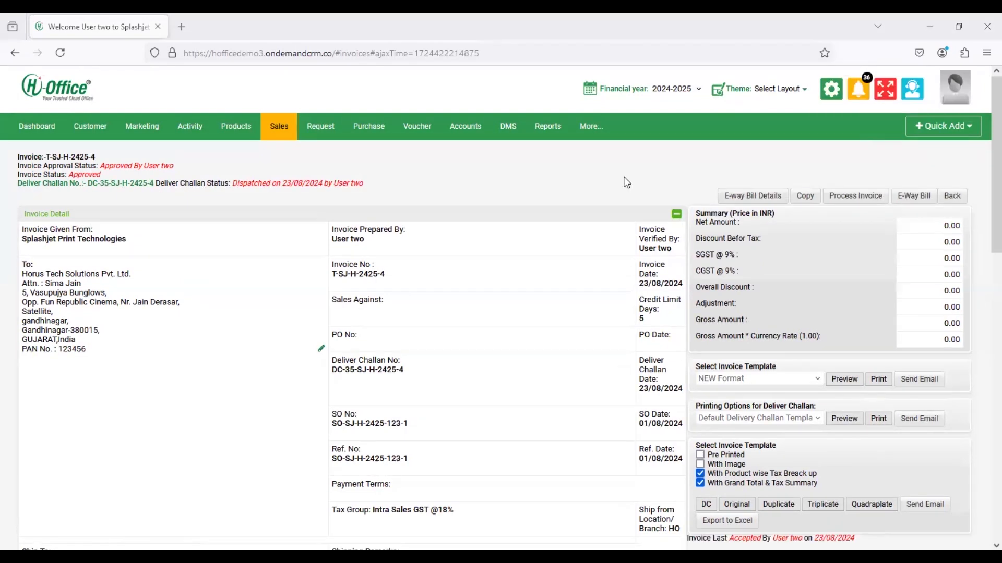
- Open the Commission Report and run its search
{"action": "left_click", "coordinate": [536, 131]}
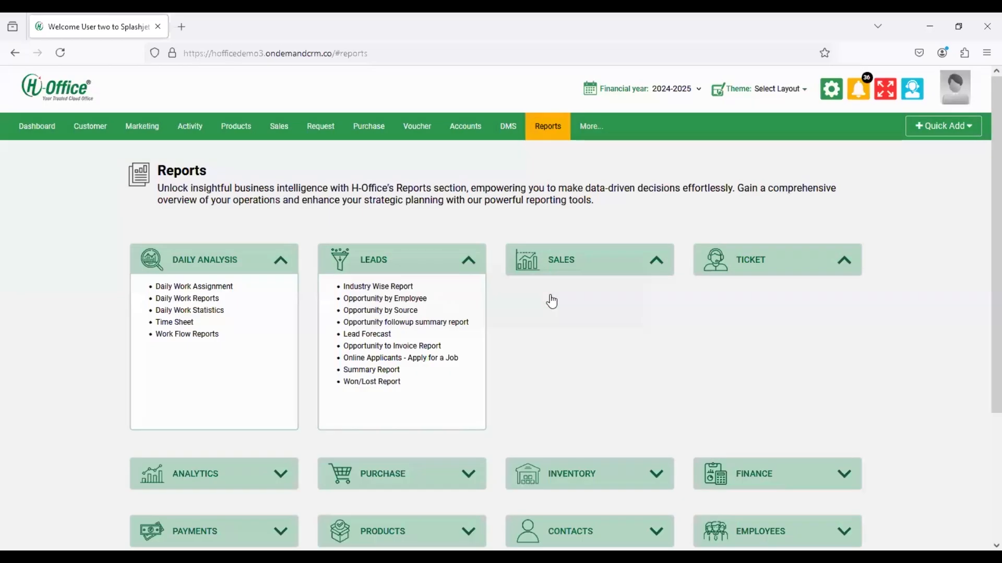
{"action": "left_click", "coordinate": [550, 288]}
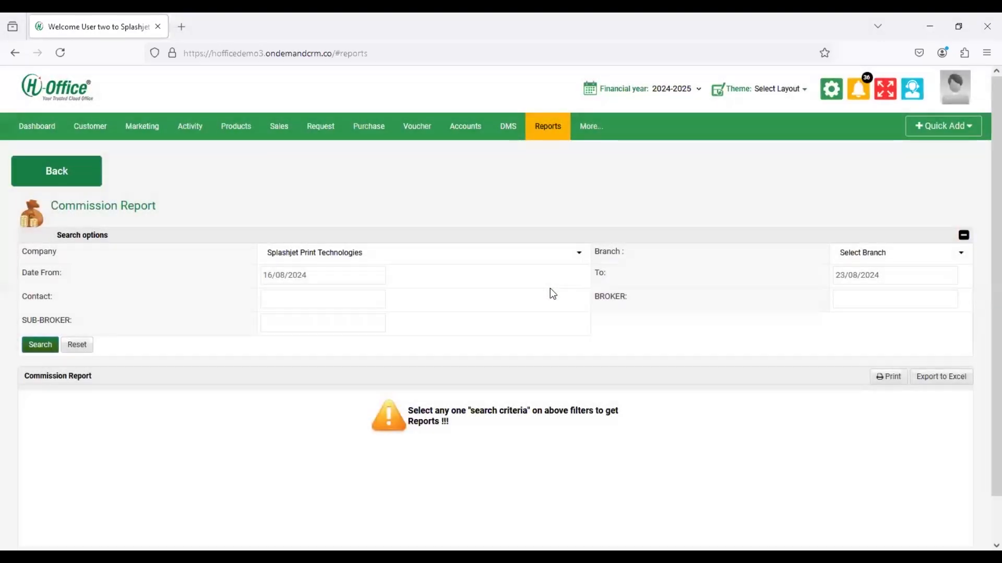
{"action": "left_click", "coordinate": [27, 349]}
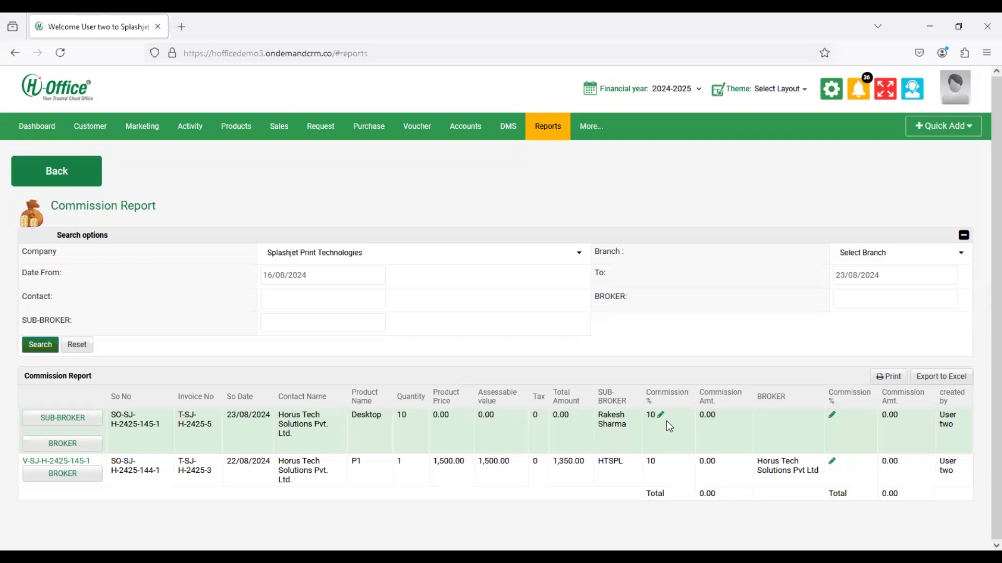
- Change the Desktop order's sub-broker commission from 10% to 5%
{"action": "left_click", "coordinate": [661, 417]}
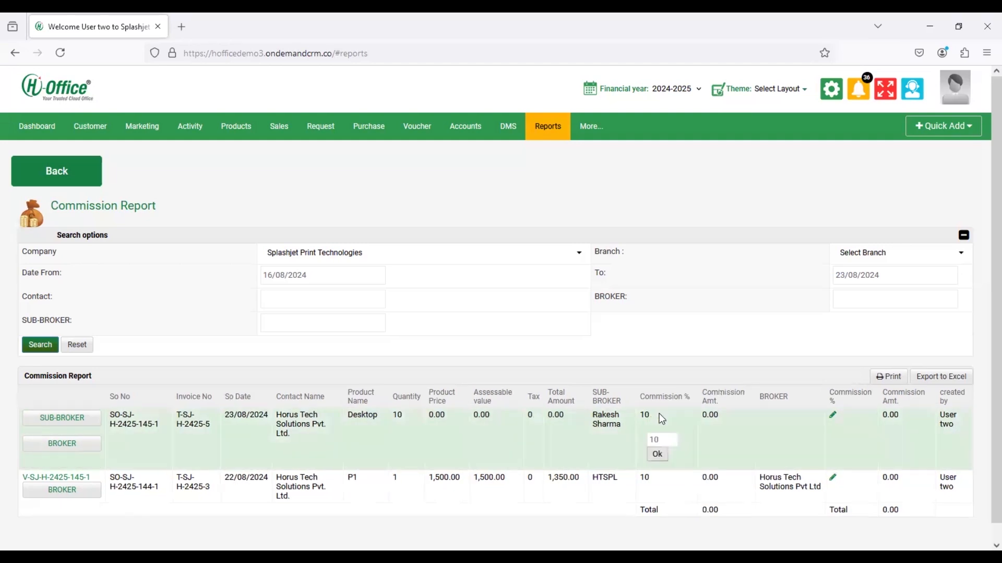
{"action": "key", "text": "BackSpace"}
{"action": "key", "text": "BackSpace"}
{"action": "type", "text": "5"}
{"action": "left_click", "coordinate": [657, 454]}
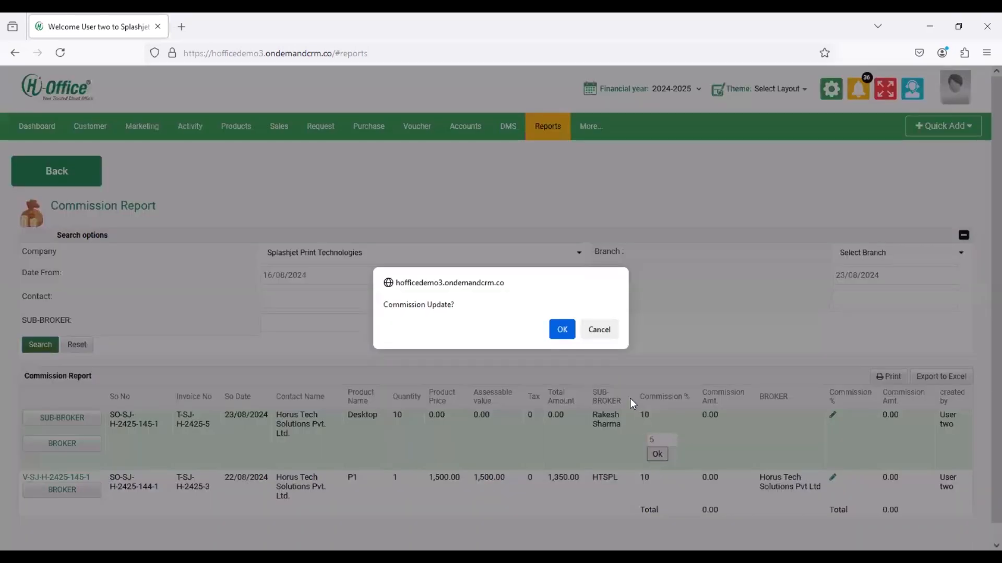
{"action": "left_click", "coordinate": [562, 329]}
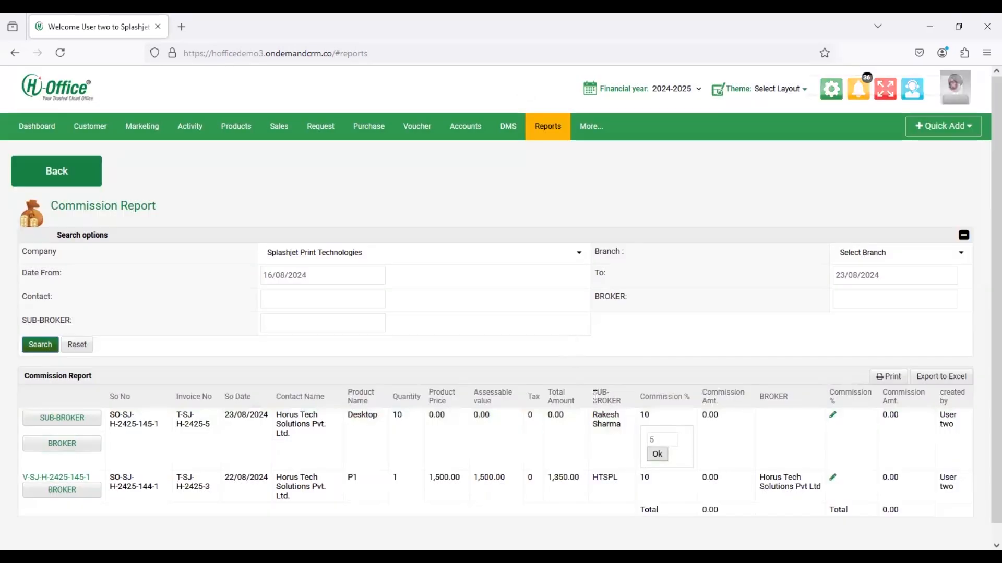
- Set the broker commission to 5% and start a sub-broker commission voucher
{"action": "left_click", "coordinate": [833, 418]}
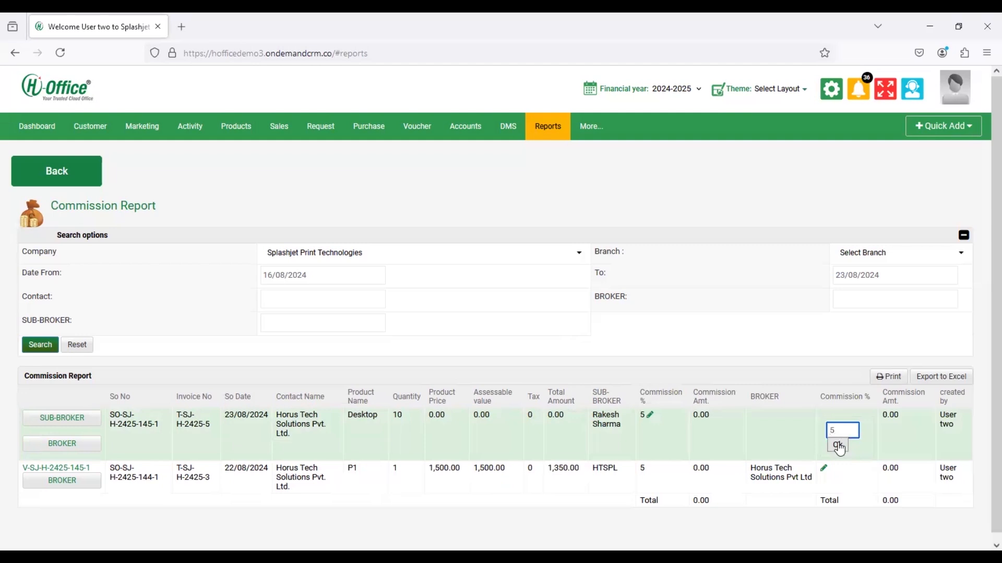
{"action": "left_click", "coordinate": [838, 445]}
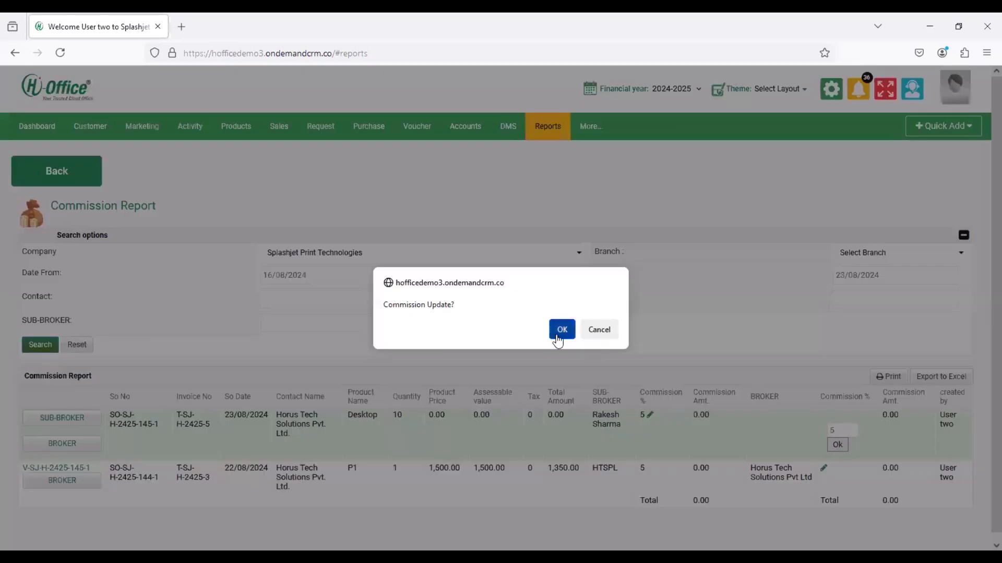
{"action": "left_click", "coordinate": [561, 337]}
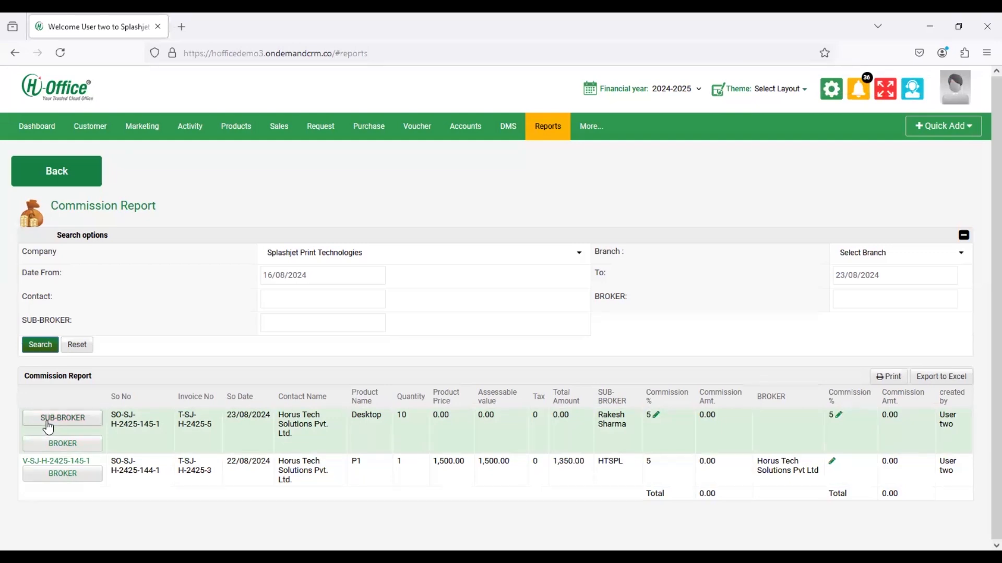
{"action": "left_click", "coordinate": [48, 423]}
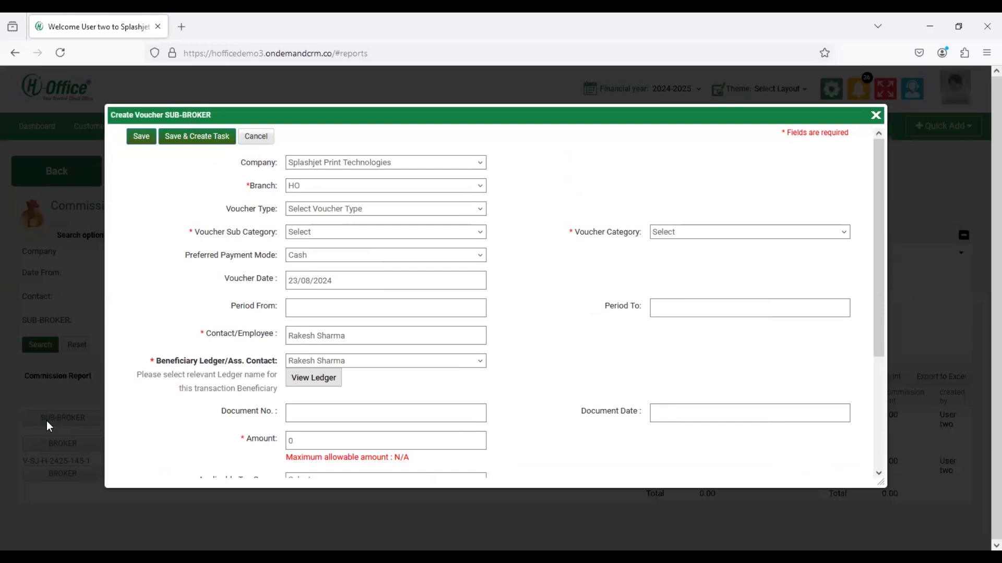
- Set the voucher category to Direct Expense with sub-category Cartidge & Frieght
{"action": "left_click", "coordinate": [674, 230]}
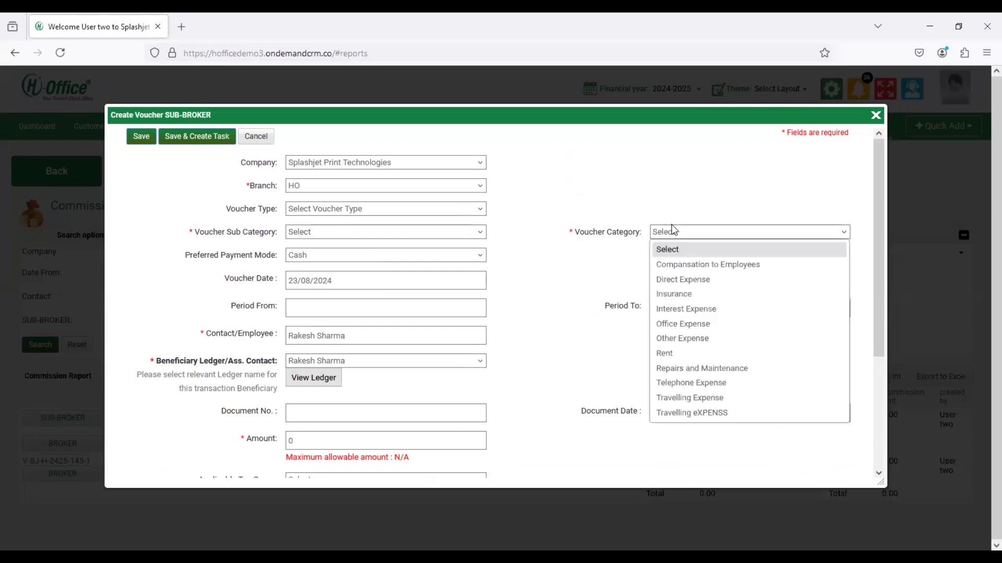
{"action": "left_click", "coordinate": [684, 282]}
{"action": "left_click", "coordinate": [375, 236]}
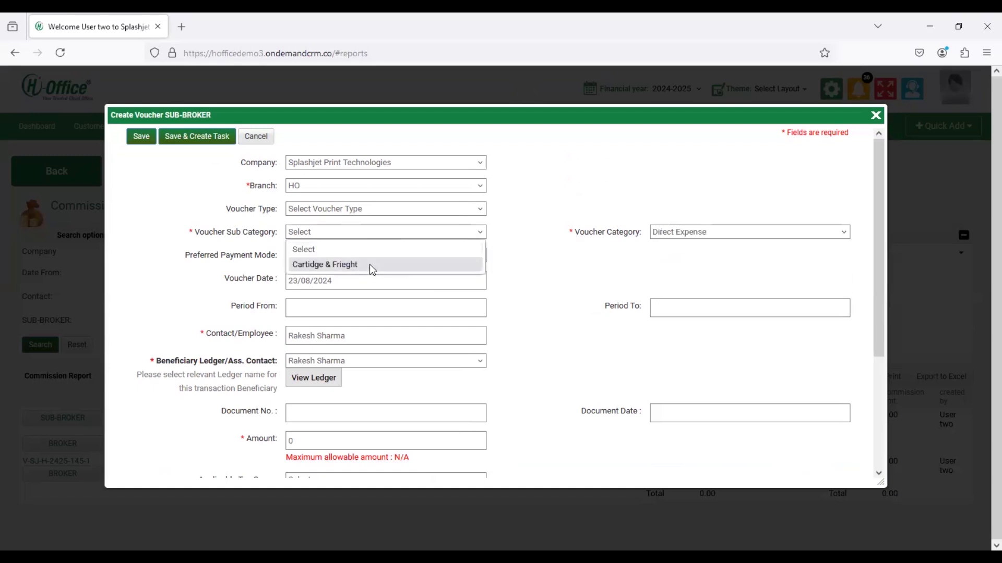
{"action": "left_click", "coordinate": [372, 265]}
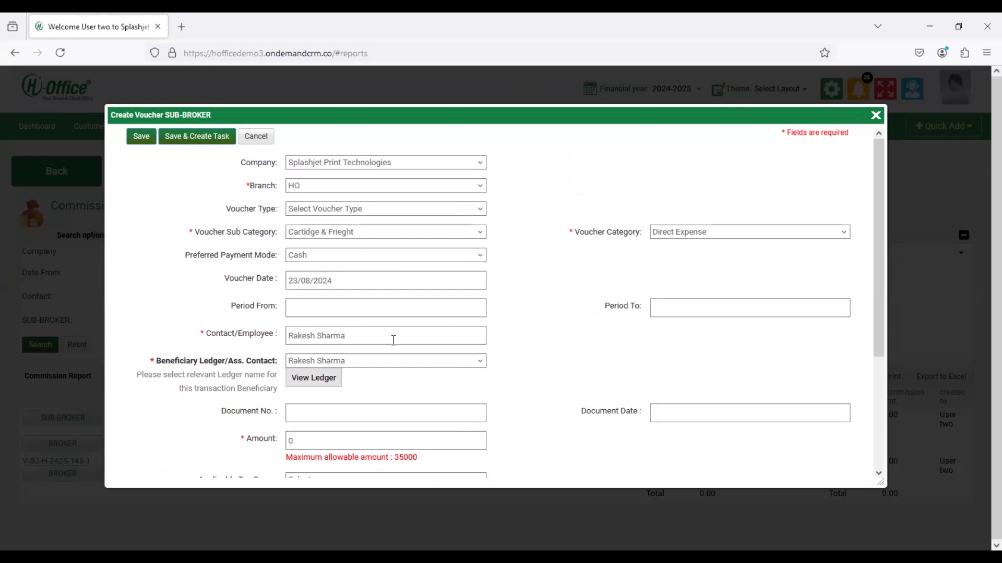
- Enter the maximum allowable amount of 35000 and save the voucher
{"action": "scroll", "coordinate": [394, 341], "scroll_direction": "down", "scroll_amount": 1}
{"action": "scroll", "coordinate": [395, 346], "scroll_direction": "down", "scroll_amount": 2}
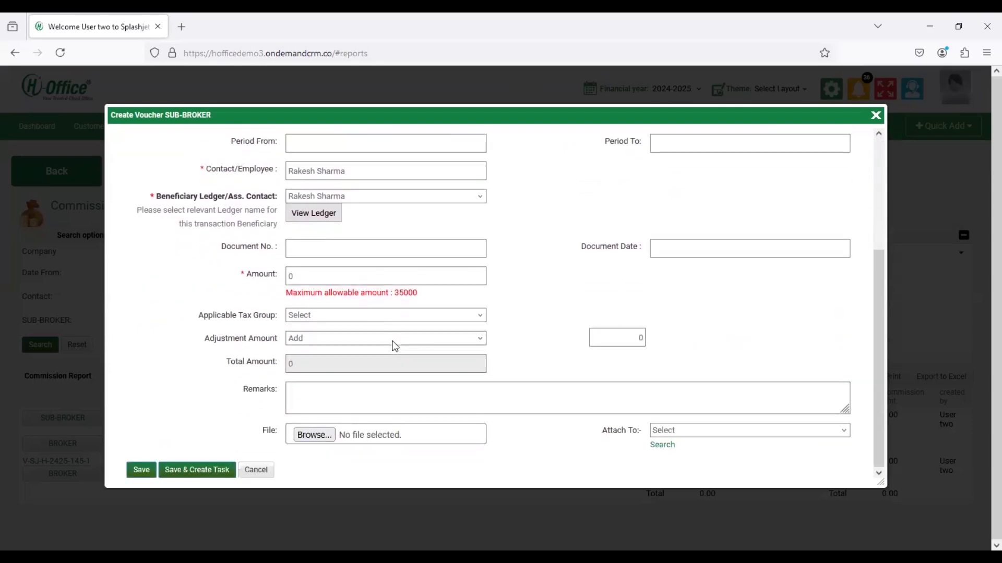
{"action": "left_click", "coordinate": [324, 275]}
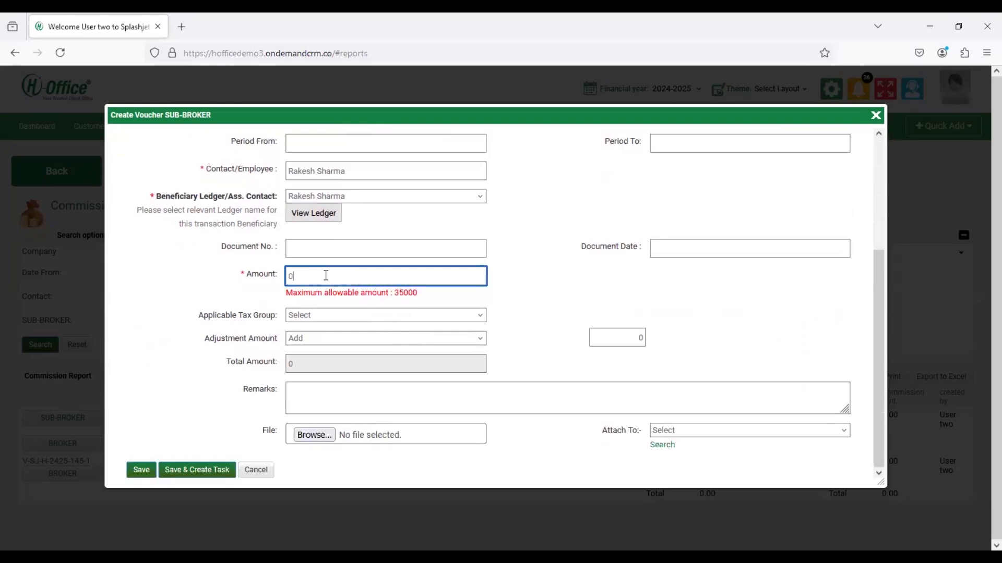
{"action": "left_click_drag", "start_coordinate": [284, 293], "coordinate": [427, 295]}
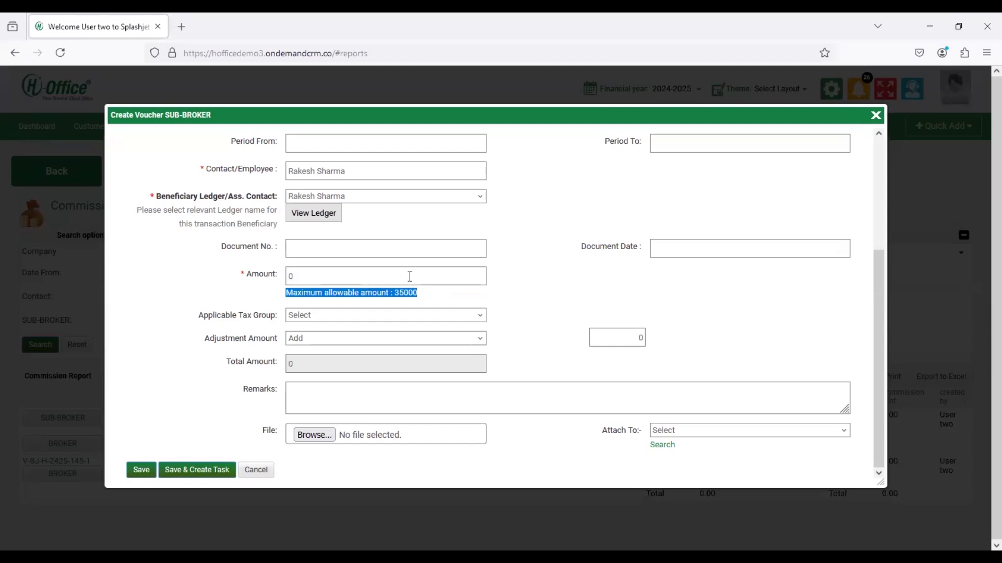
{"action": "left_click", "coordinate": [410, 277]}
{"action": "key", "text": "BackSpace"}
{"action": "type", "text": "35000"}
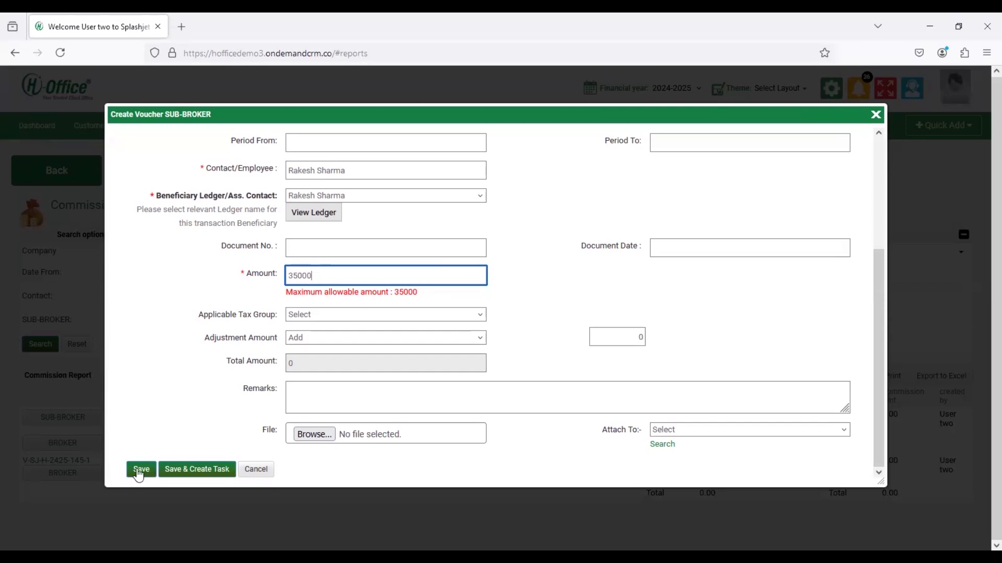
{"action": "left_click", "coordinate": [138, 472]}
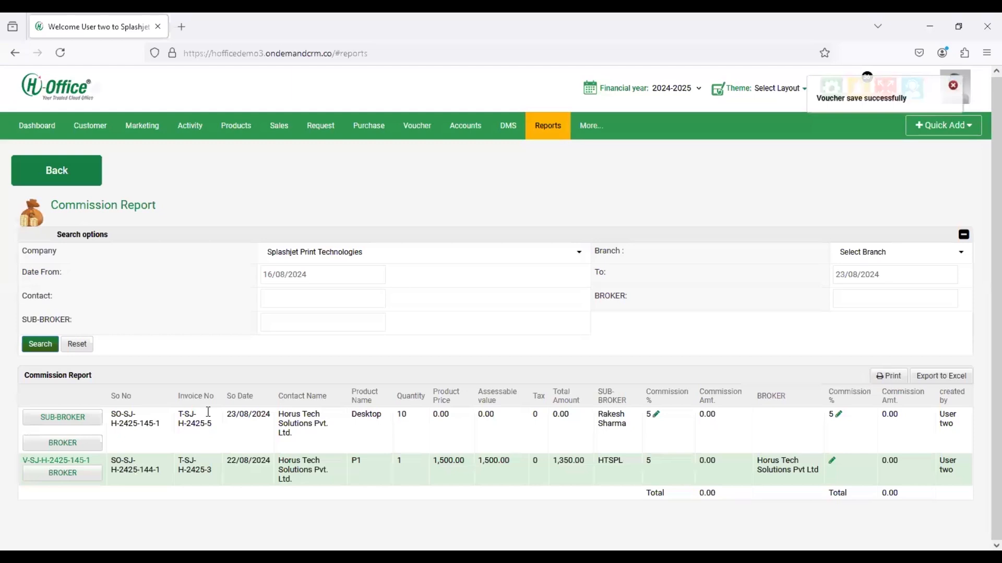
{"action": "mouse_move", "coordinate": [417, 137]}
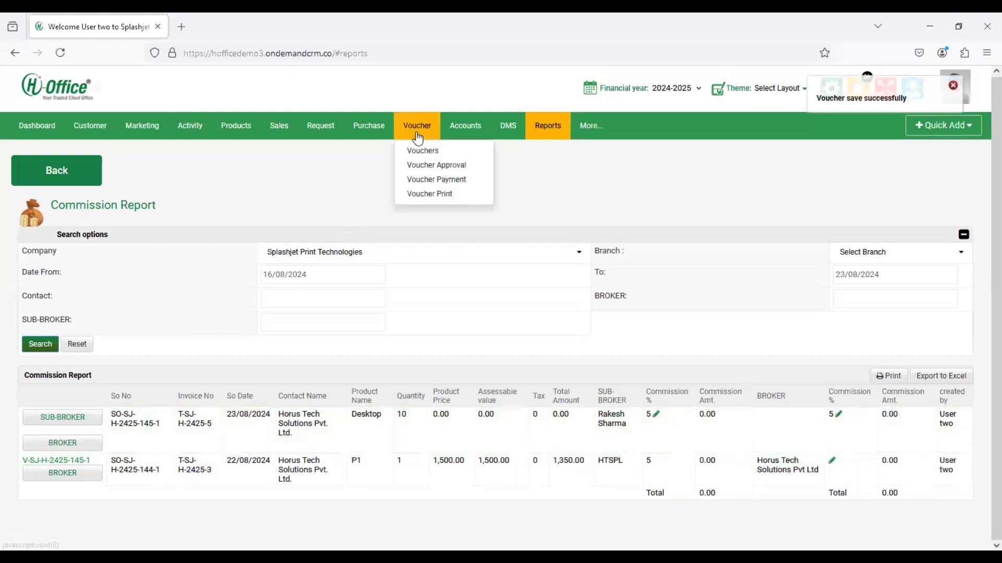
- In Voucher Approval, select the sub-broker's 35000 voucher
{"action": "left_click", "coordinate": [431, 166]}
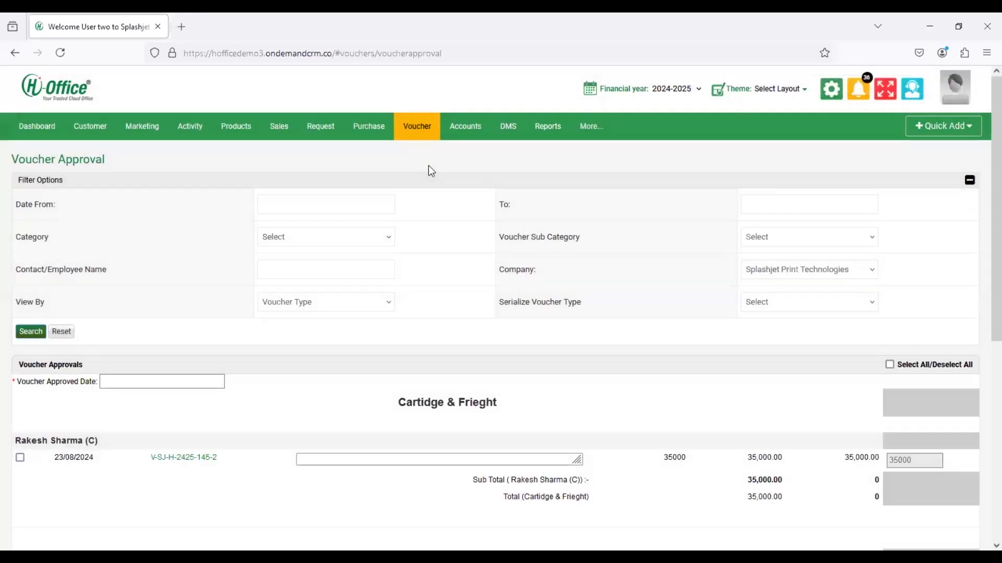
{"action": "scroll", "coordinate": [396, 358], "scroll_direction": "down", "scroll_amount": 4}
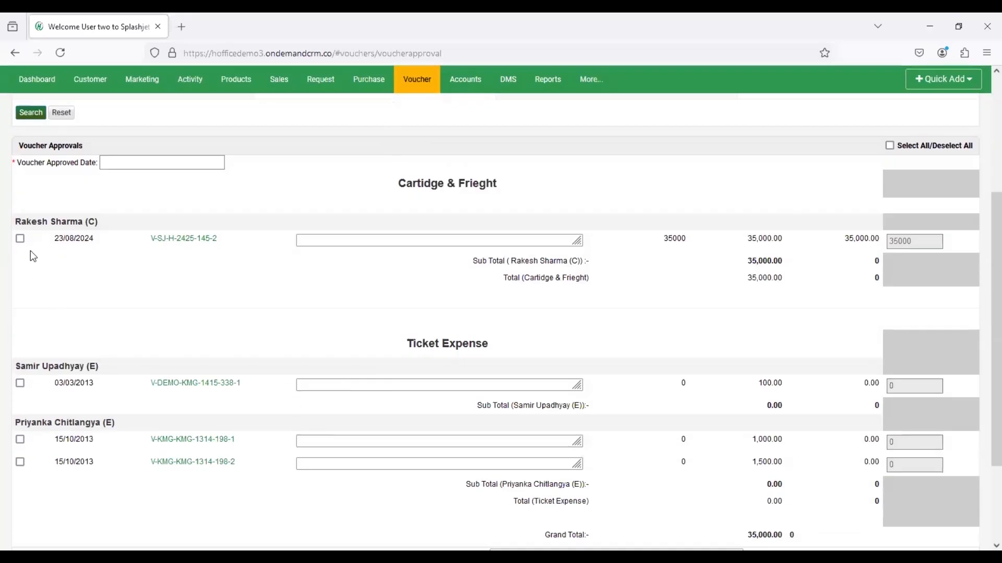
{"action": "left_click", "coordinate": [21, 238]}
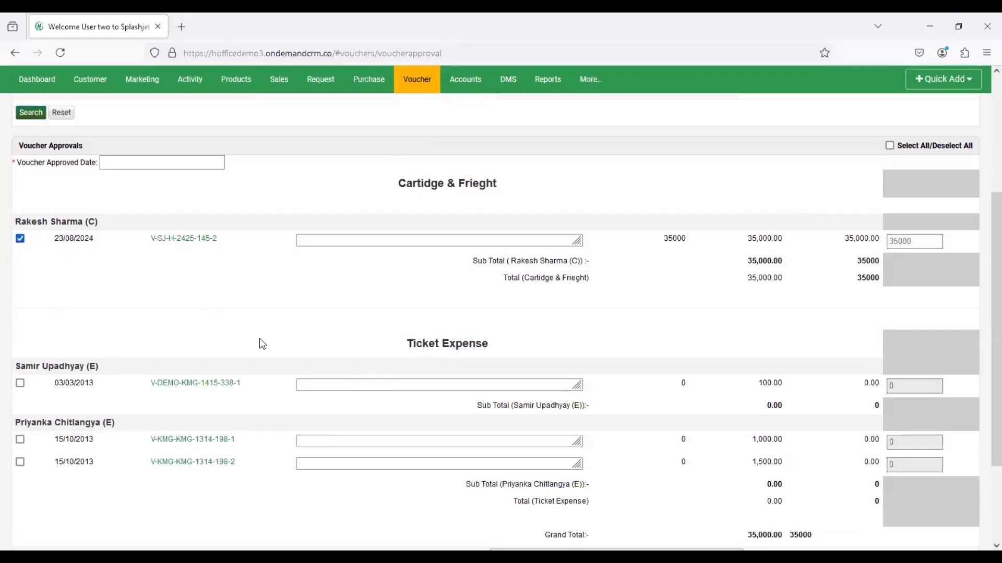
{"action": "scroll", "coordinate": [287, 346], "scroll_direction": "down", "scroll_amount": 3}
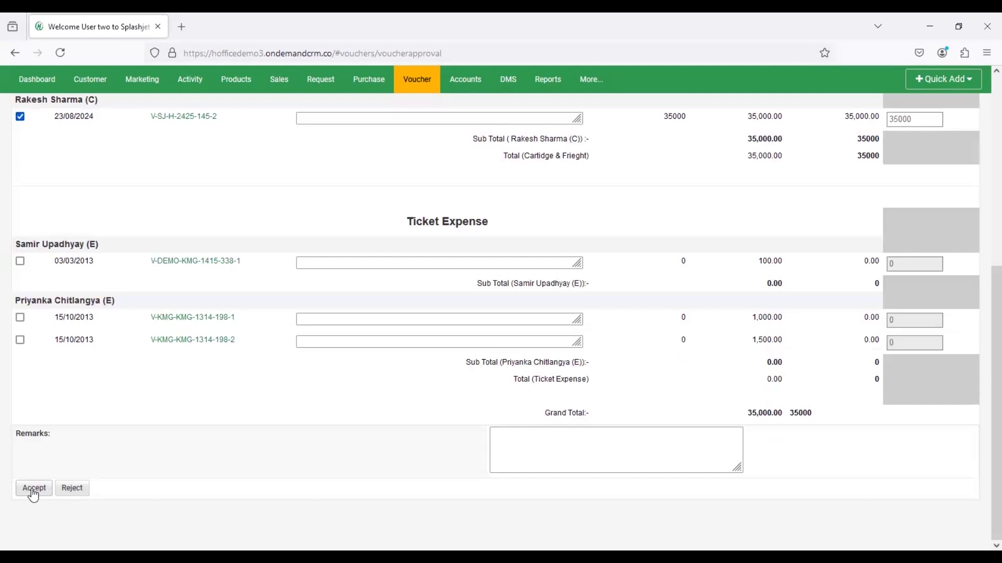
- Set the approval date to 23/08/2024 and approve the voucher
{"action": "left_click", "coordinate": [34, 489]}
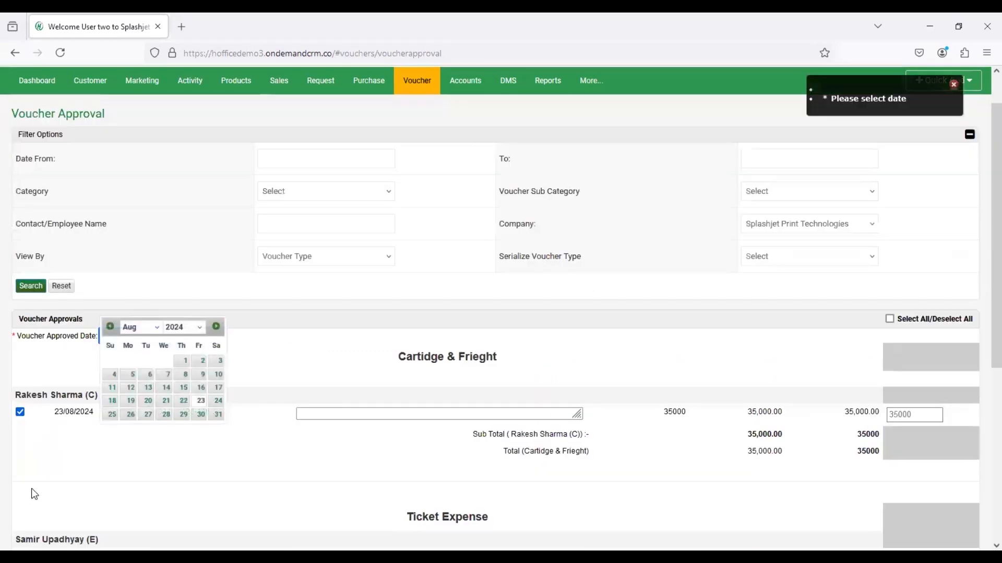
{"action": "left_click", "coordinate": [200, 401]}
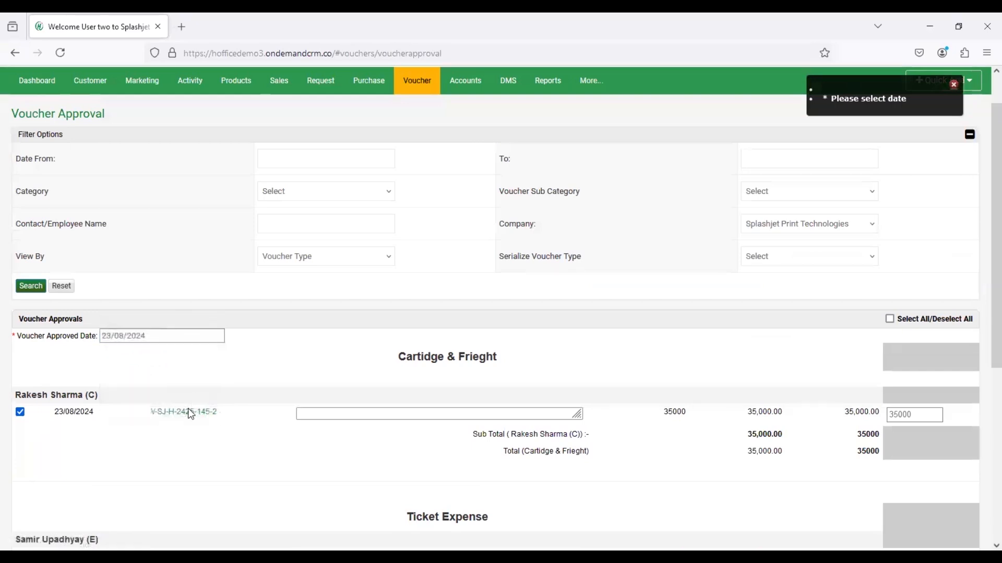
{"action": "scroll", "coordinate": [116, 449], "scroll_direction": "down", "scroll_amount": 5}
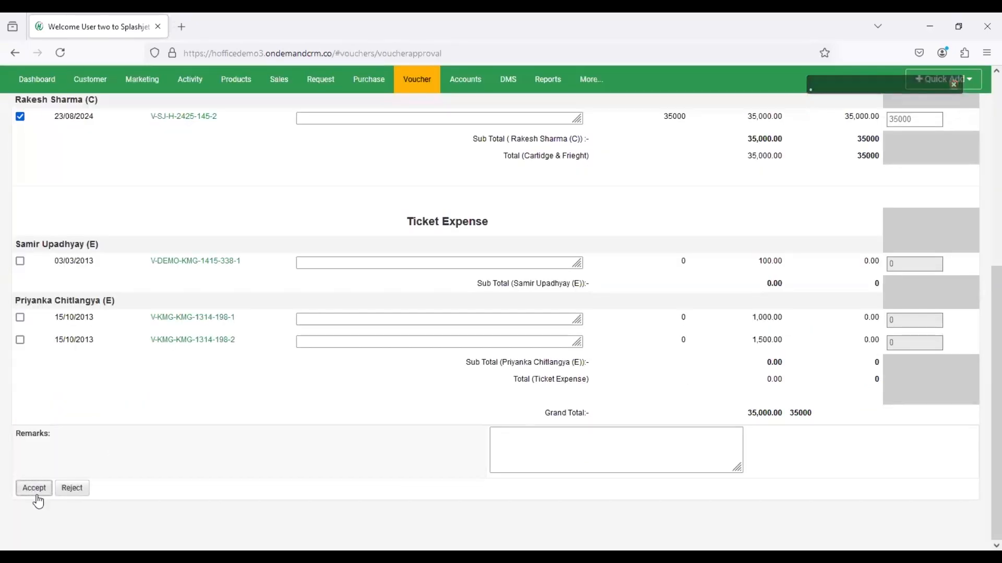
{"action": "left_click", "coordinate": [35, 488]}
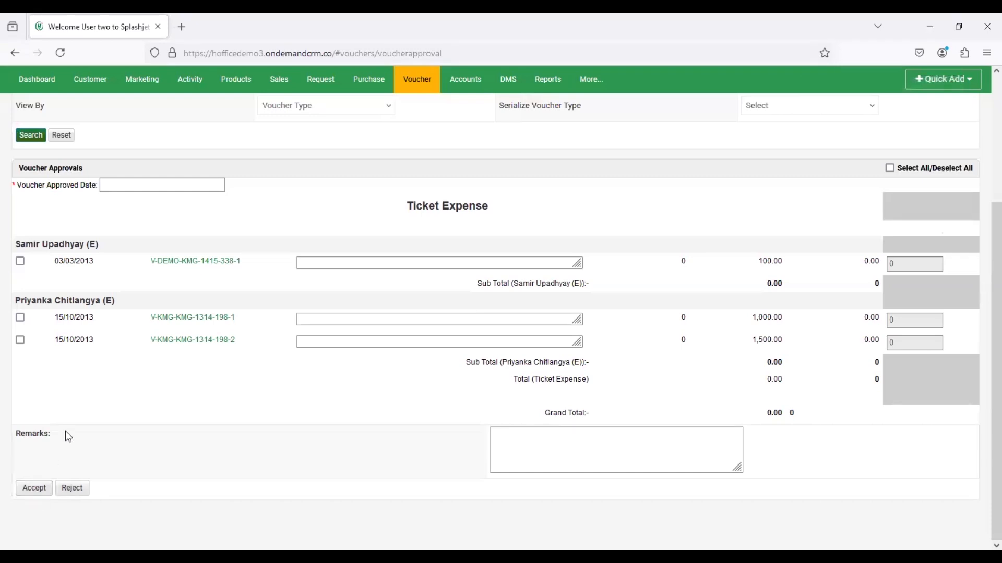
{"action": "scroll", "coordinate": [90, 369], "scroll_direction": "up", "scroll_amount": 3}
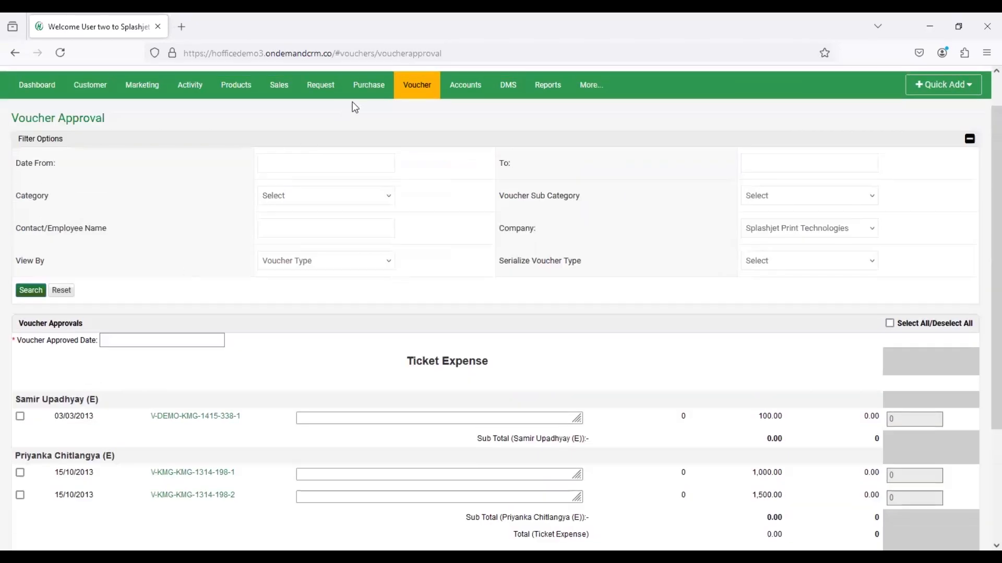
{"action": "mouse_move", "coordinate": [417, 87]}
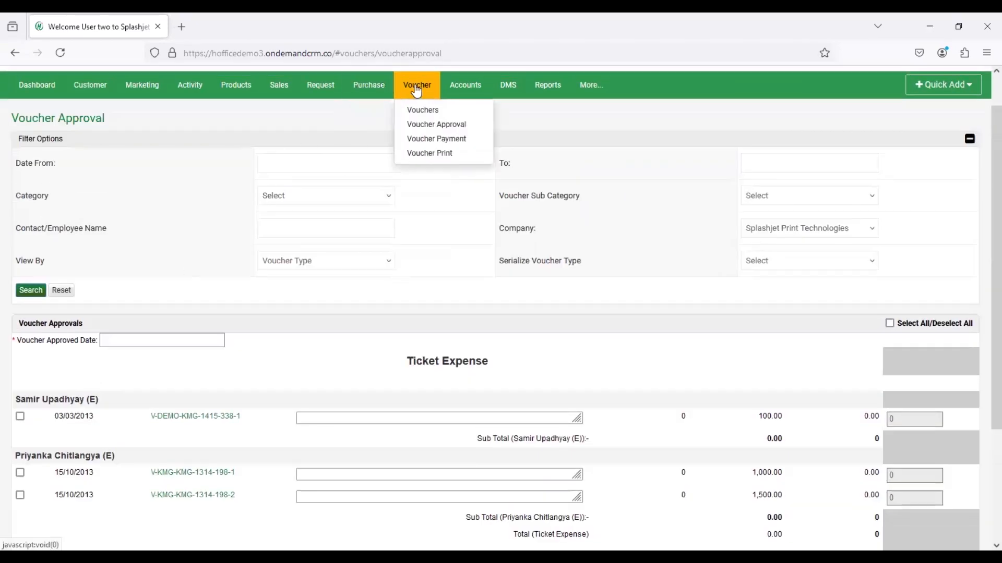
- Open the sub-broker's Voucher Payment details and set the payment date to 23/08/2024
{"action": "left_click", "coordinate": [415, 146]}
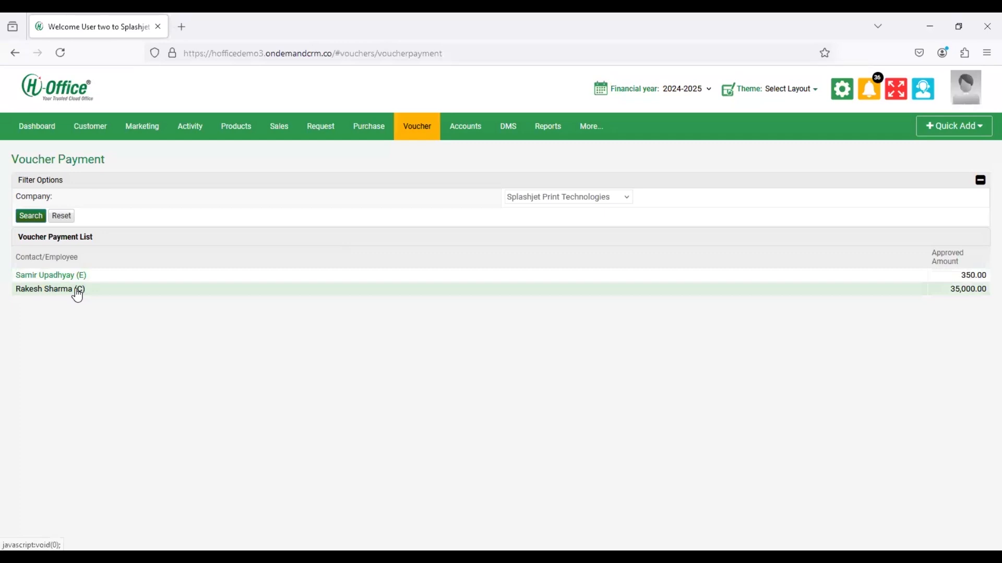
{"action": "left_click", "coordinate": [76, 290]}
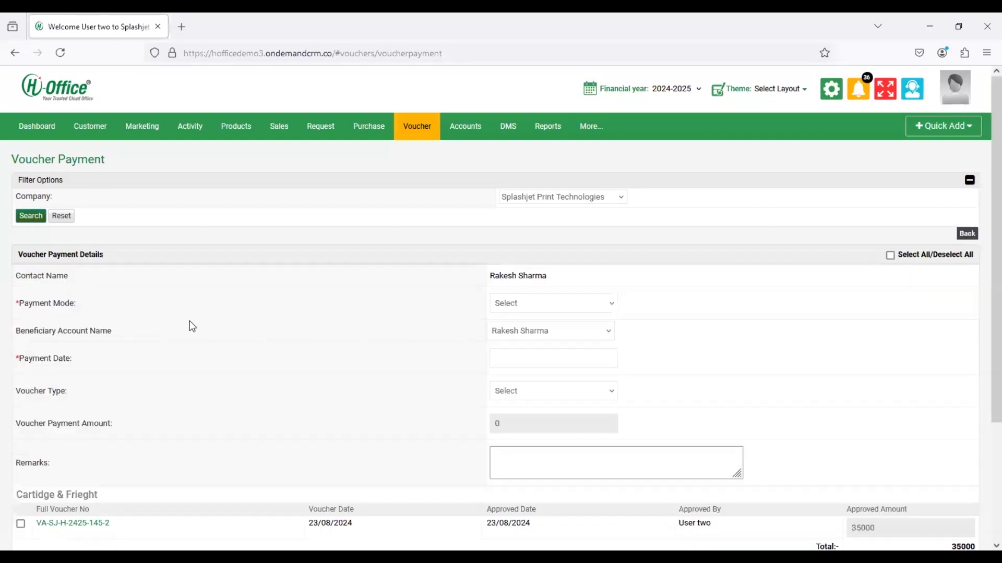
{"action": "left_click", "coordinate": [569, 359]}
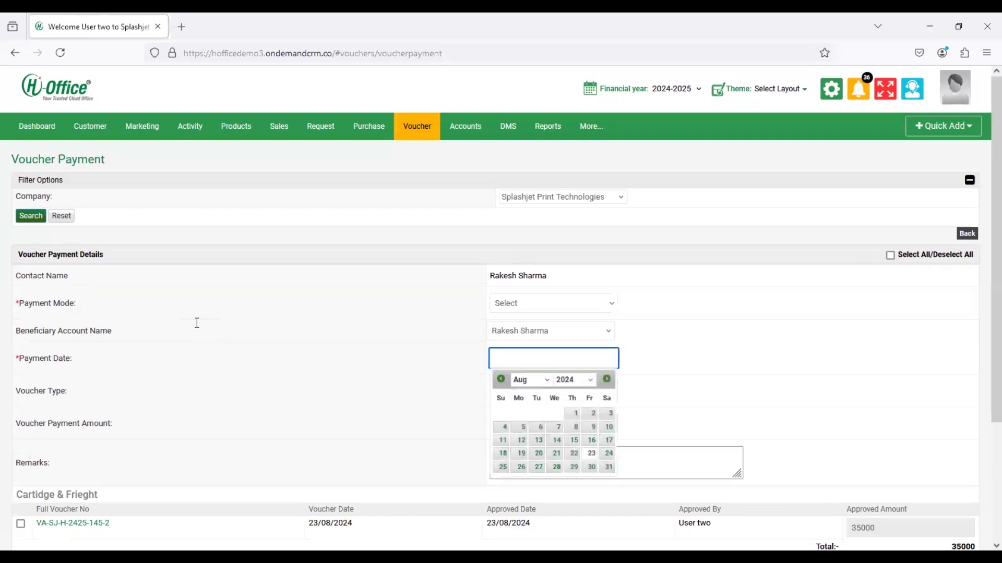
{"action": "left_click", "coordinate": [592, 453]}
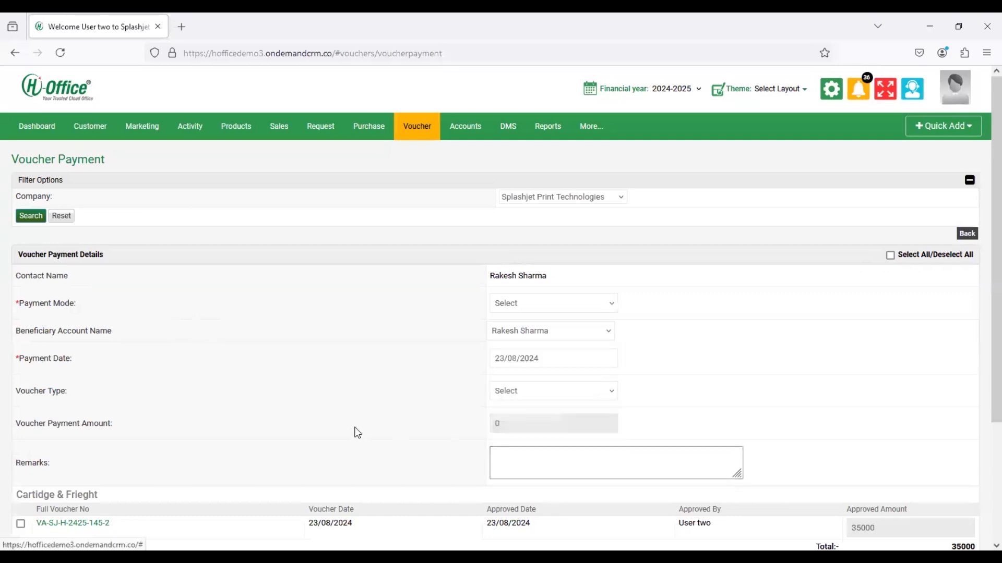
- Tick the approved 35000 voucher, save the payment and confirm the print prompt
{"action": "scroll", "coordinate": [340, 429], "scroll_direction": "down", "scroll_amount": 1}
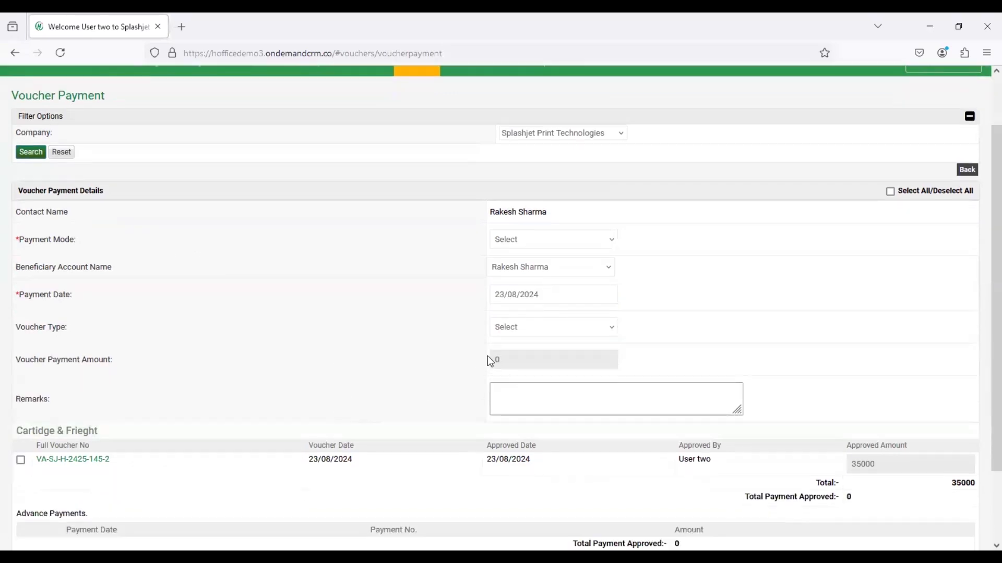
{"action": "scroll", "coordinate": [515, 402], "scroll_direction": "down", "scroll_amount": 2}
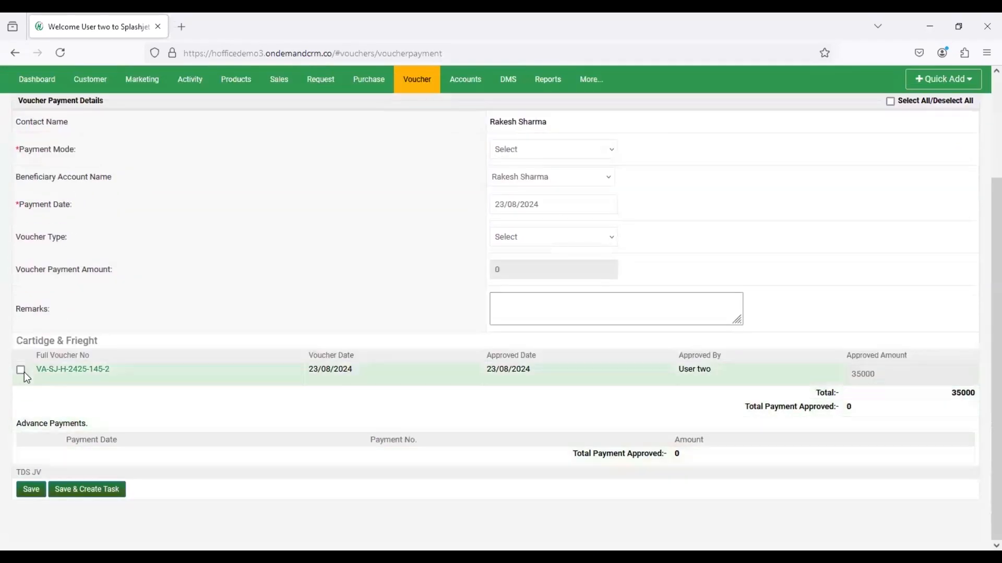
{"action": "left_click", "coordinate": [22, 371]}
{"action": "left_click", "coordinate": [23, 493]}
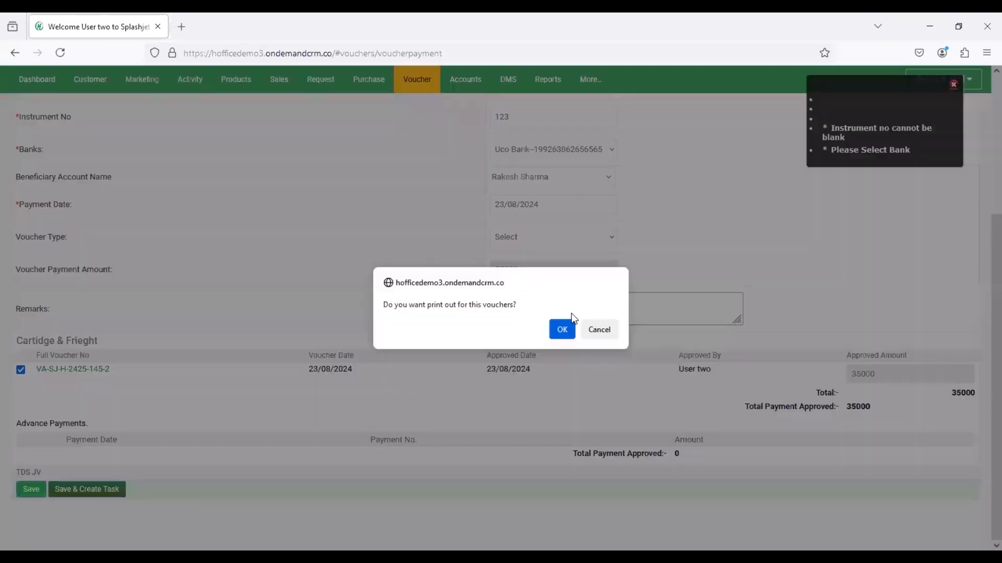
{"action": "left_click", "coordinate": [564, 330]}
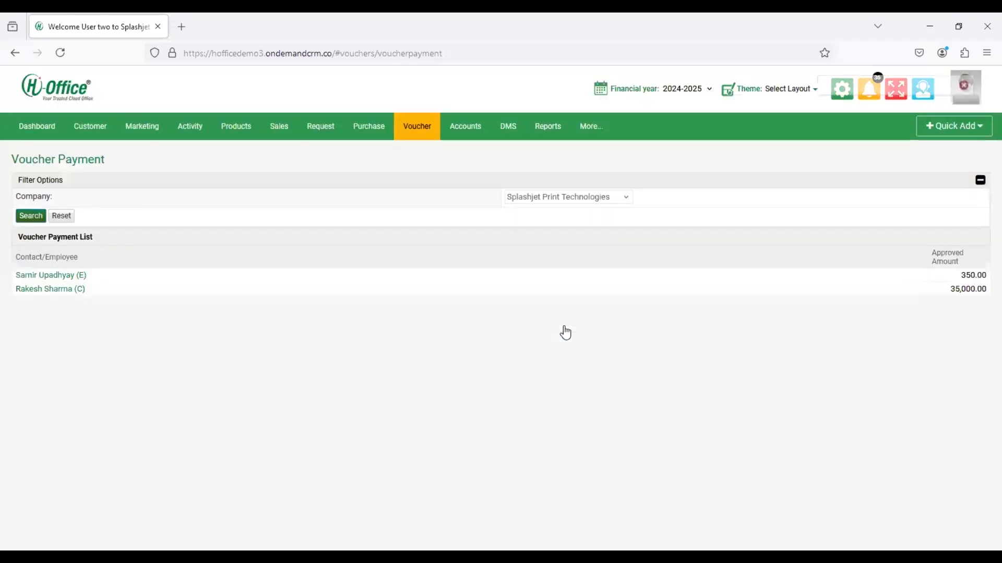